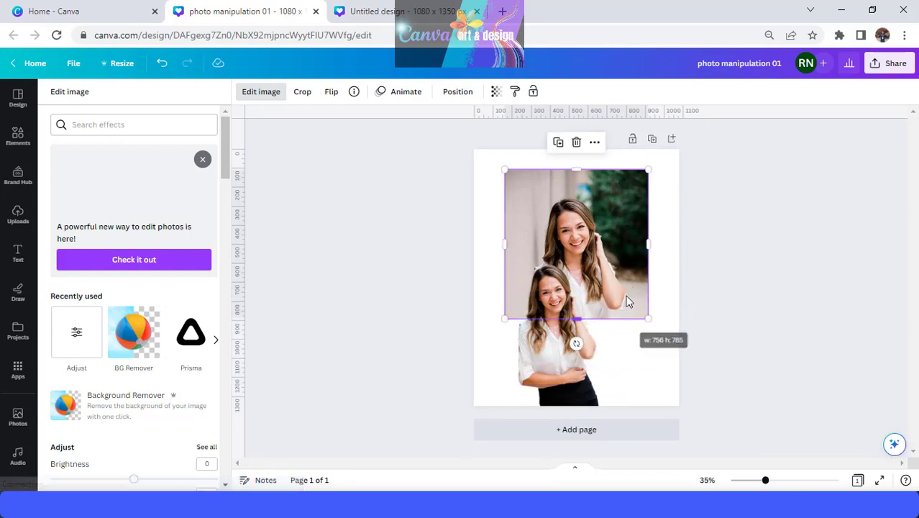
# Step: Enlarge and position the full portrait photo so that it covers the whole page
pyautogui.moveTo(585, 169); pyautogui.dragTo(612, 204)
pyautogui.moveTo(619, 279); pyautogui.dragTo(569, 227)
pyautogui.moveTo(600, 267); pyautogui.dragTo(777, 453)
pyautogui.moveTo(725, 356); pyautogui.dragTo(691, 351)
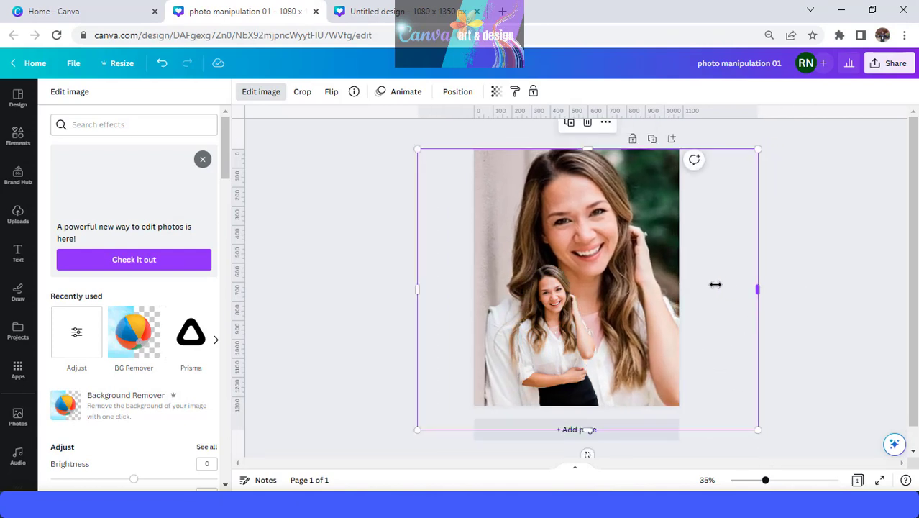
# Step: Crop the enlarged photo to the page edges with a thin bottom margin, and narrow it to a strip over the left third
pyautogui.moveTo(716, 284); pyautogui.dragTo(677, 284)
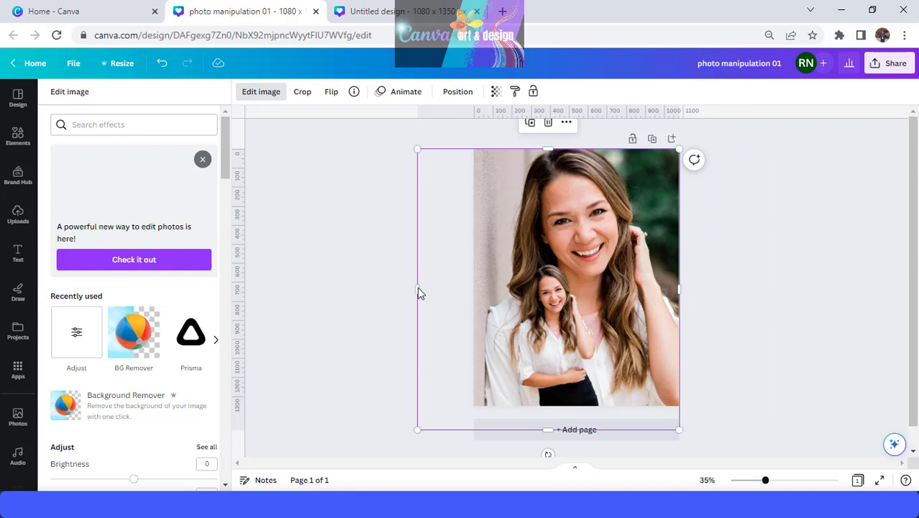
pyautogui.moveTo(420, 292); pyautogui.dragTo(473, 304)
pyautogui.moveTo(677, 295); pyautogui.dragTo(679, 295)
pyautogui.moveTo(601, 423); pyautogui.dragTo(607, 399)
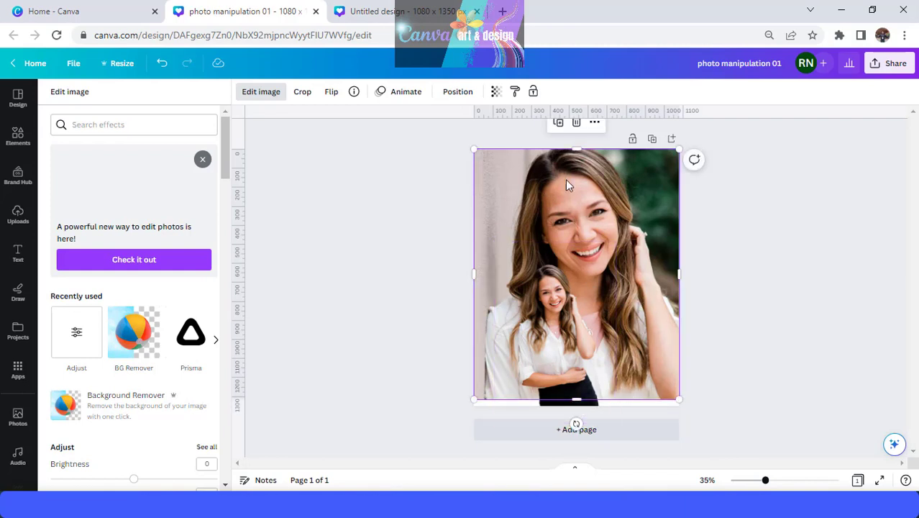
pyautogui.moveTo(680, 280); pyautogui.dragTo(536, 285)
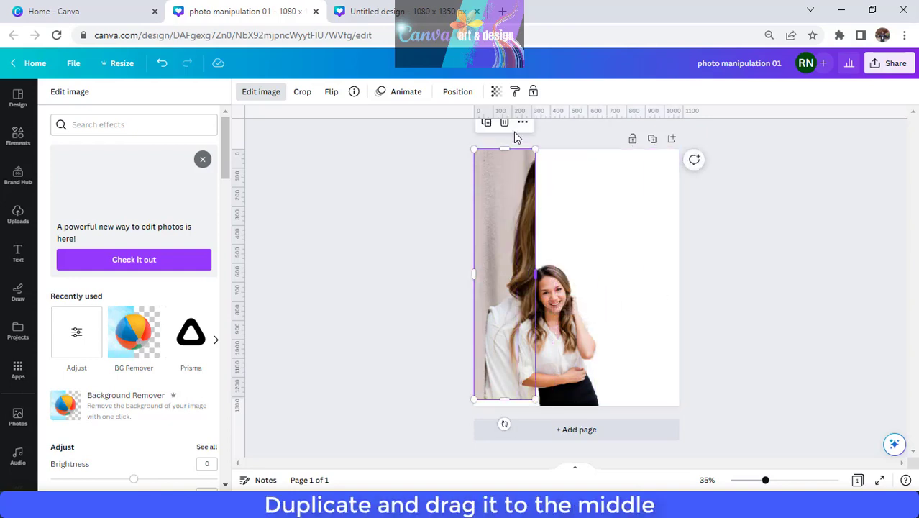
# Step: Duplicate the left strip, align the copy over it, and recrop the copy to the middle third with a small gap between them
pyautogui.click(486, 124)
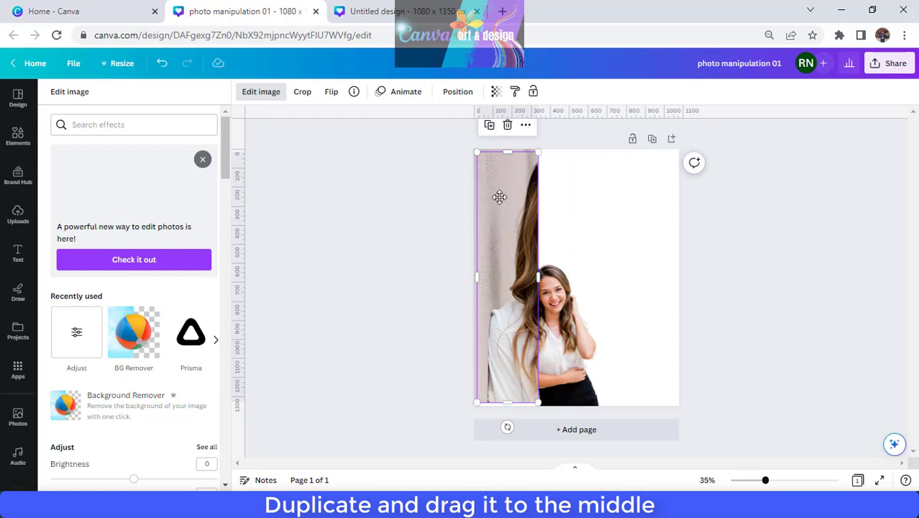
pyautogui.moveTo(499, 197); pyautogui.dragTo(497, 194)
pyautogui.moveTo(533, 270); pyautogui.dragTo(602, 275)
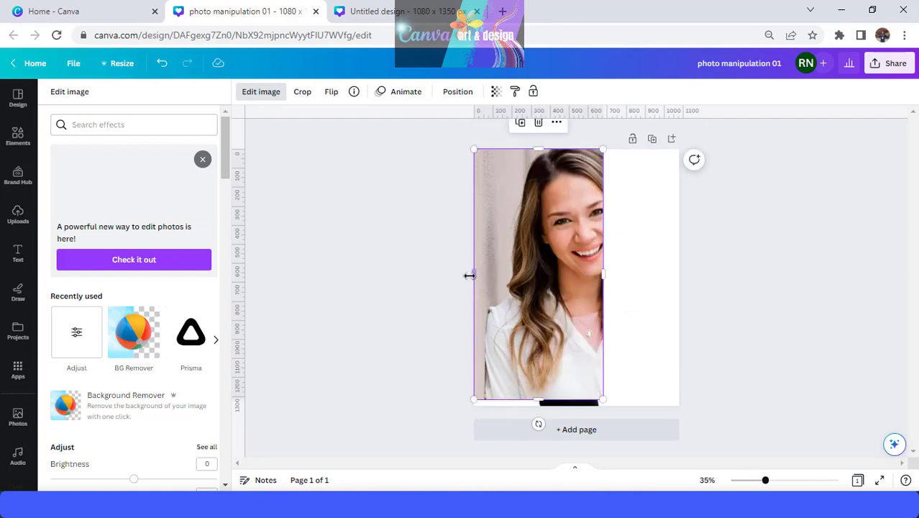
pyautogui.moveTo(469, 276); pyautogui.dragTo(536, 273)
# Step: Duplicate the middle strip in place and recrop the copy to the right third of the page, leaving a small gap
pyautogui.click(559, 127)
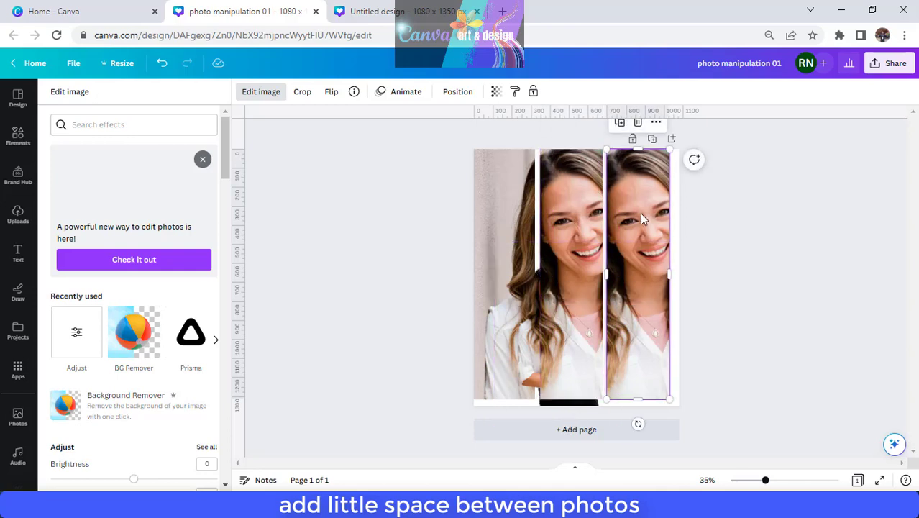
pyautogui.moveTo(640, 212); pyautogui.dragTo(581, 206)
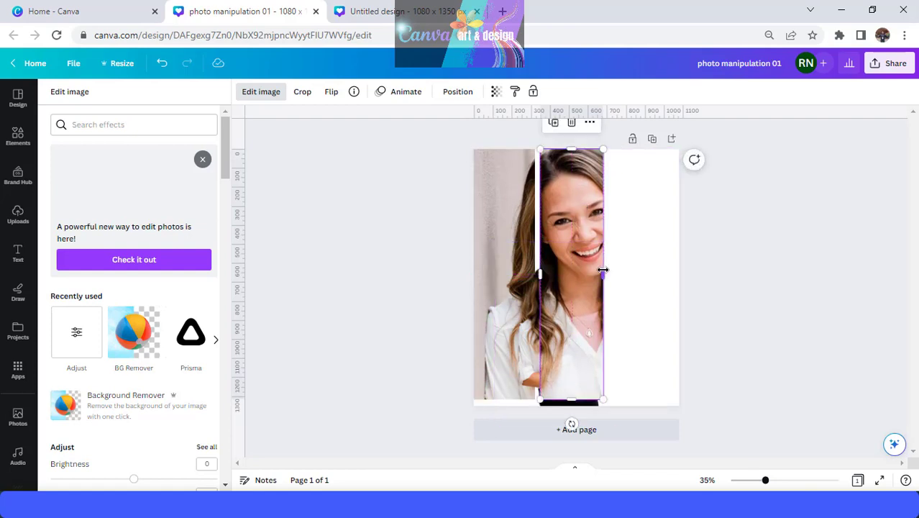
pyautogui.moveTo(603, 270); pyautogui.dragTo(679, 273)
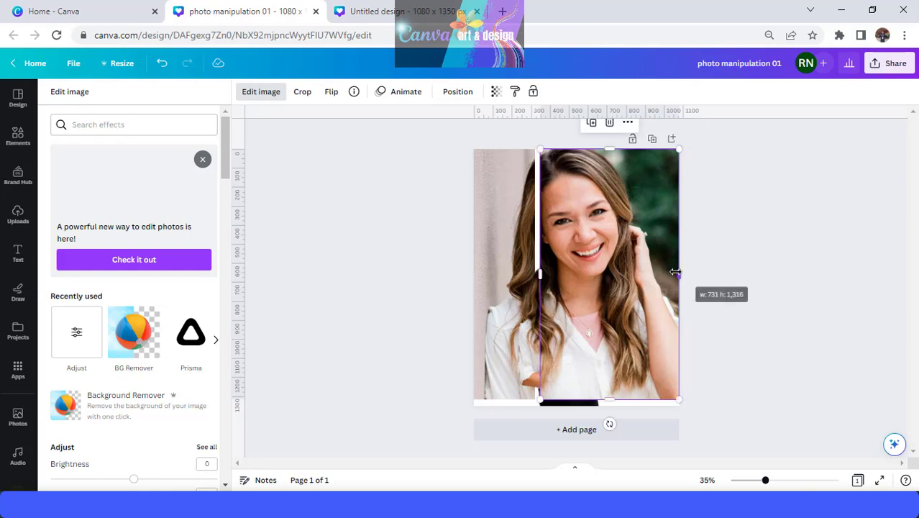
pyautogui.moveTo(542, 274); pyautogui.dragTo(631, 275)
# Step: Bring the background-free cutout of the woman to the front of the three photo strips
pyautogui.click(781, 482)
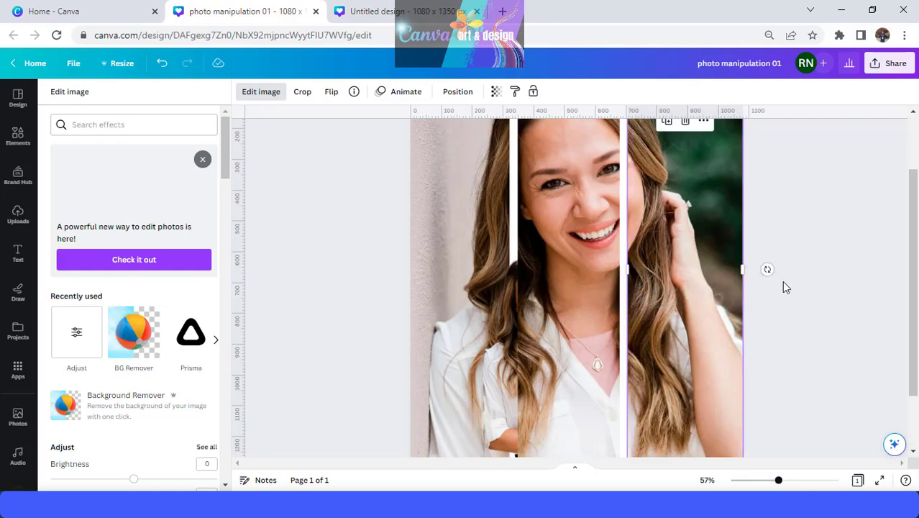
pyautogui.click(761, 481)
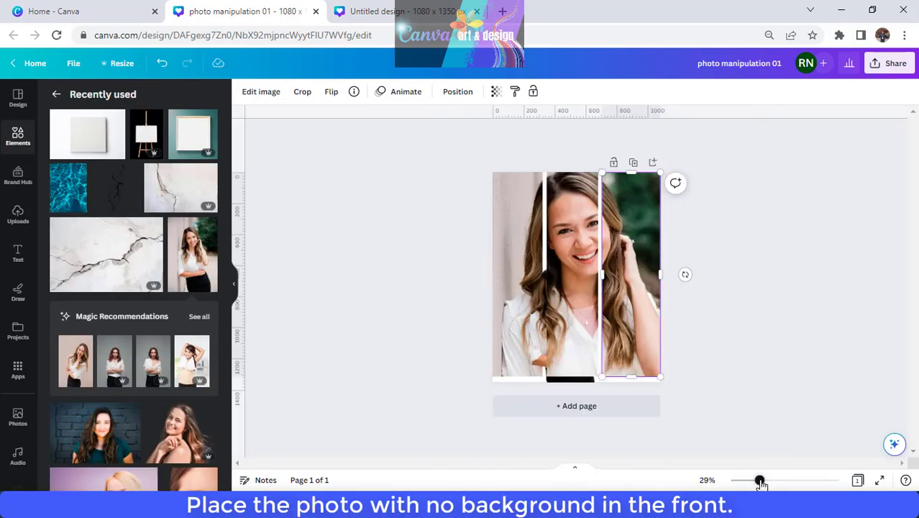
pyautogui.rightClick(545, 327)
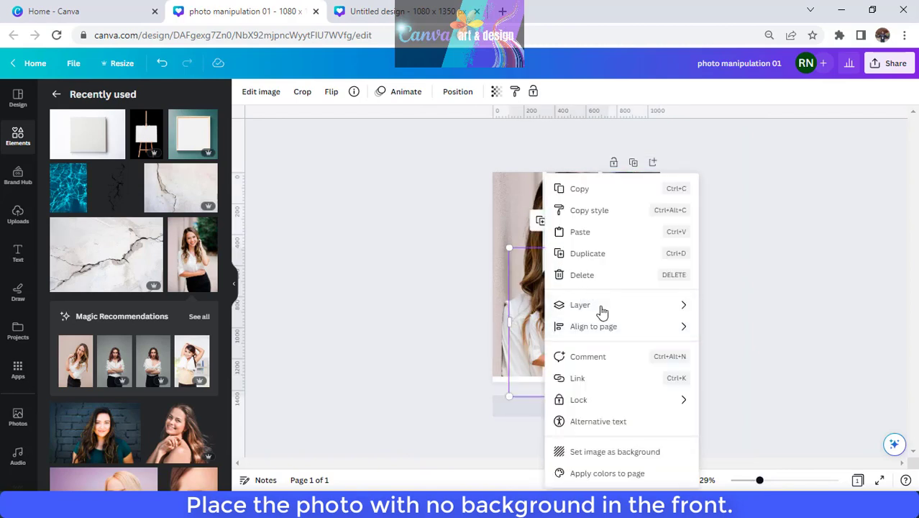
pyautogui.moveTo(623, 308)
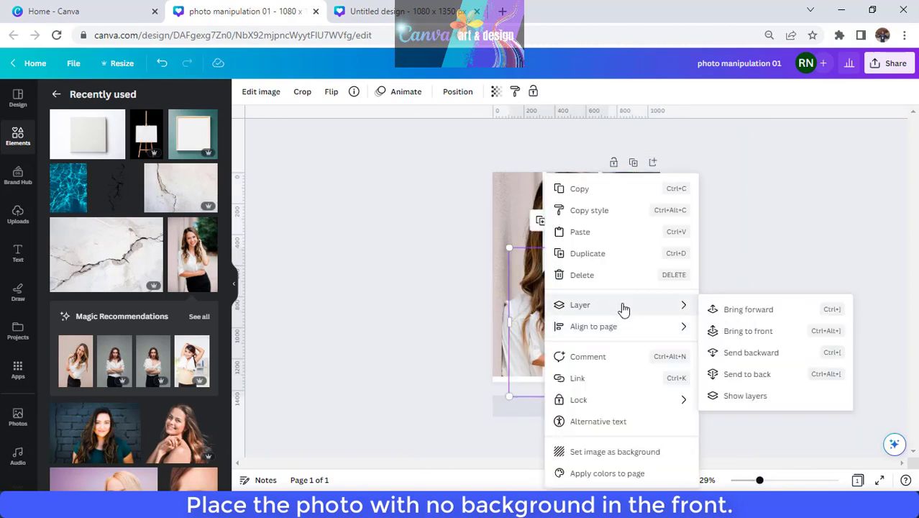
pyautogui.click(763, 333)
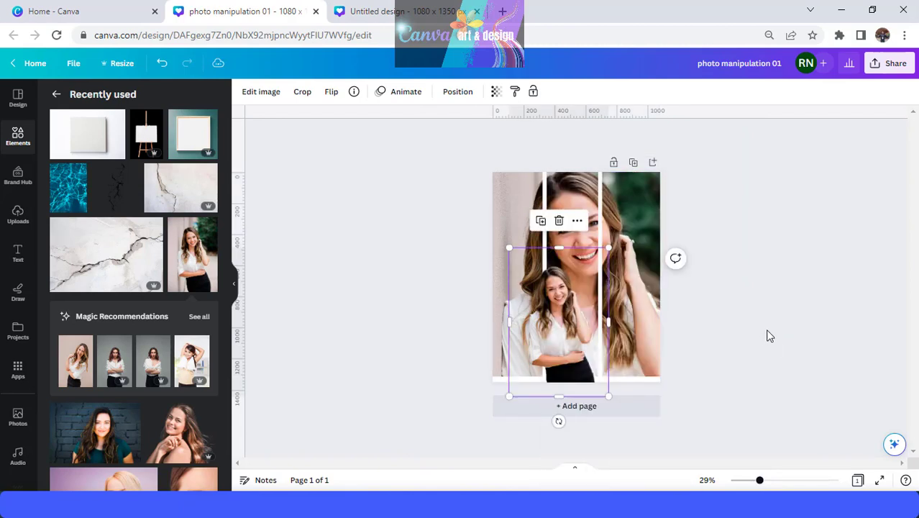
# Step: Open photo editing for the left strip and revert the design to the old photo editor
pyautogui.click(261, 92)
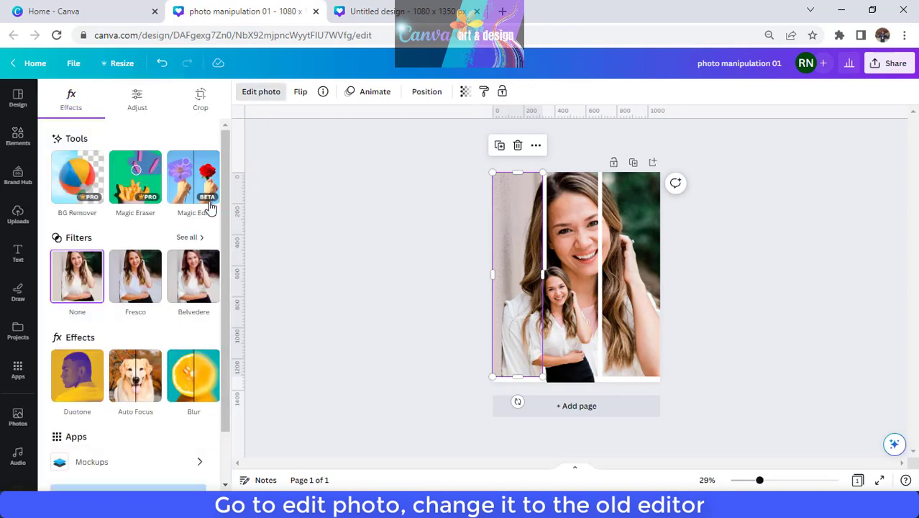
pyautogui.scroll(-1, 97, 248)
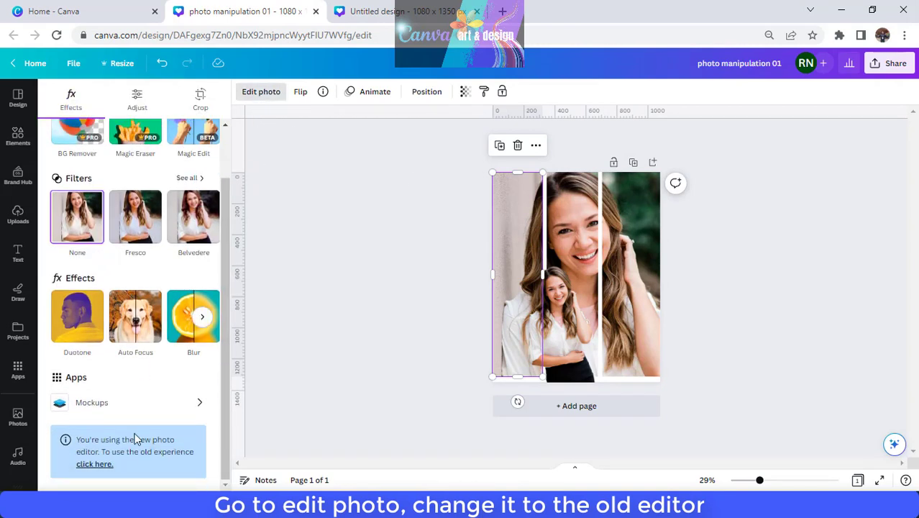
pyautogui.click(101, 464)
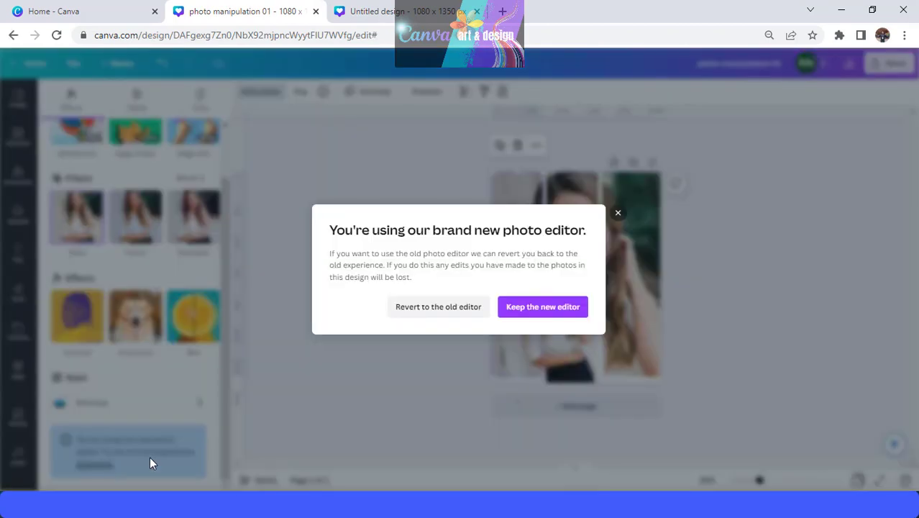
pyautogui.click(452, 312)
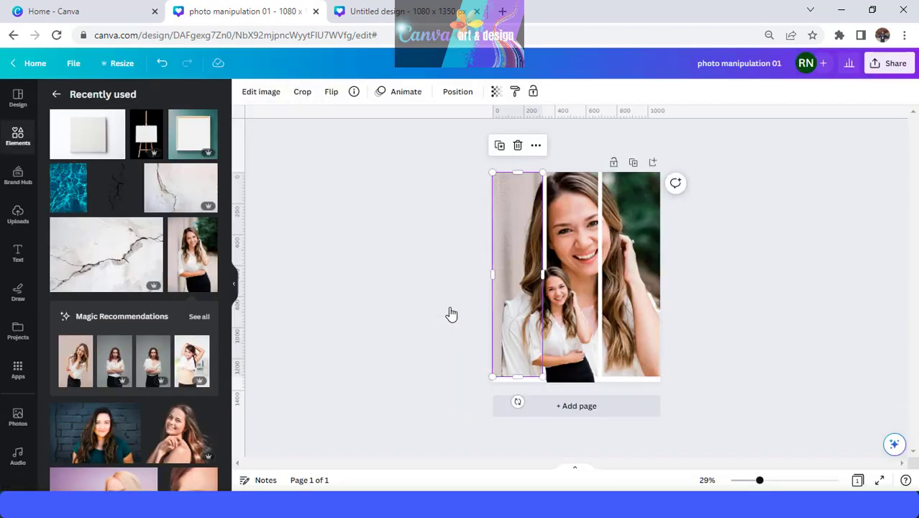
# Step: Apply the Cherry Duotone effect to the left photo strip
pyautogui.click(263, 93)
pyautogui.scroll(-4, 137, 292)
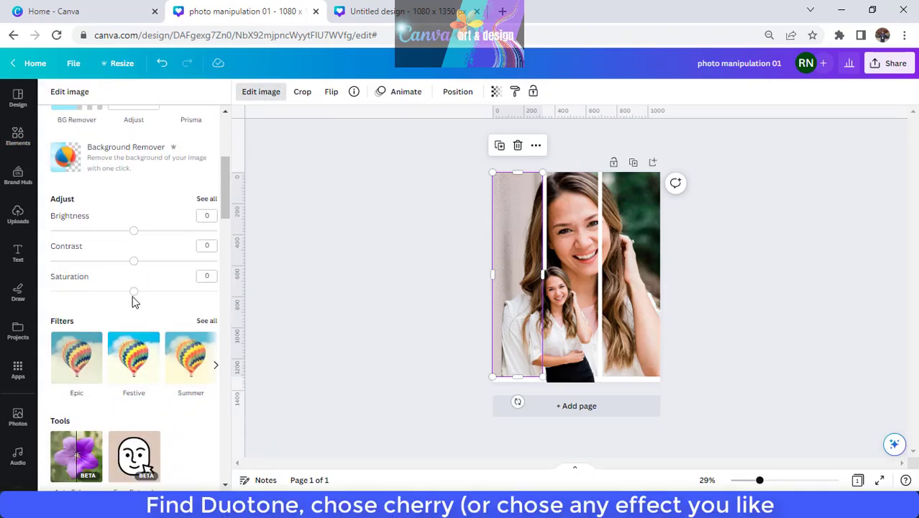
pyautogui.scroll(-8, 133, 302)
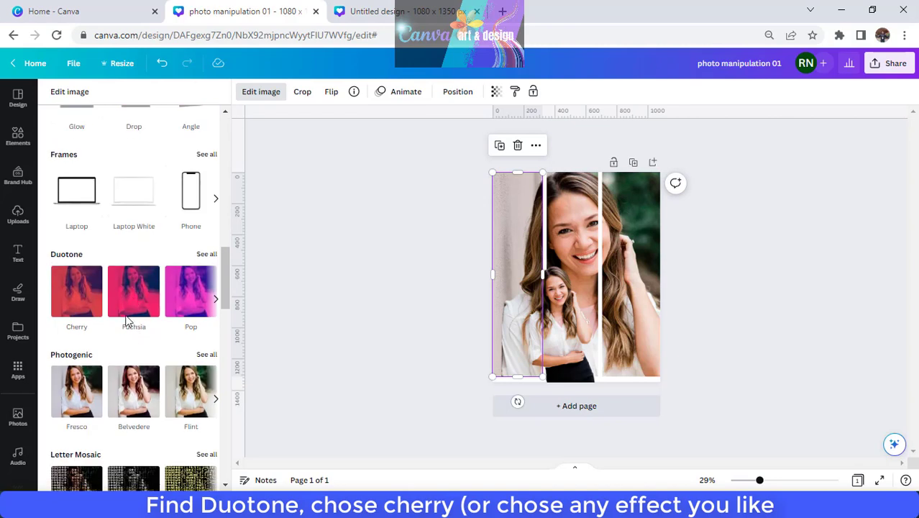
pyautogui.click(206, 256)
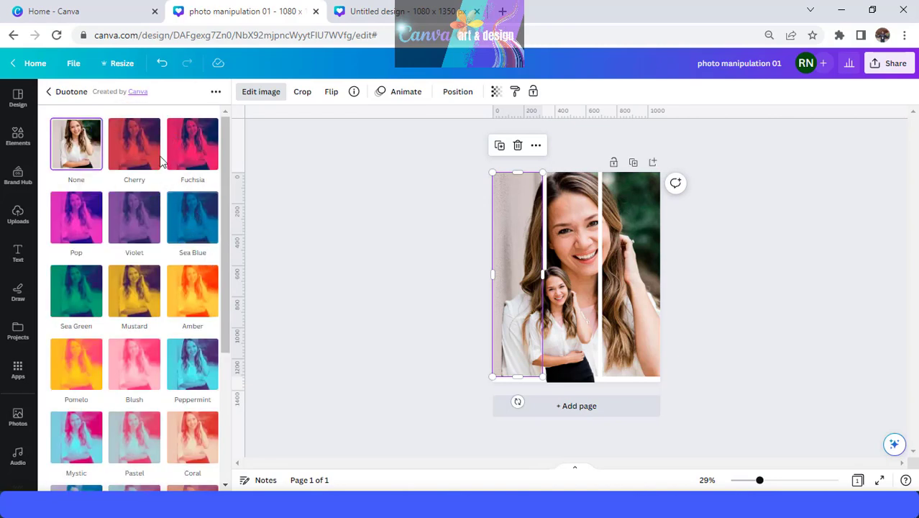
pyautogui.click(132, 146)
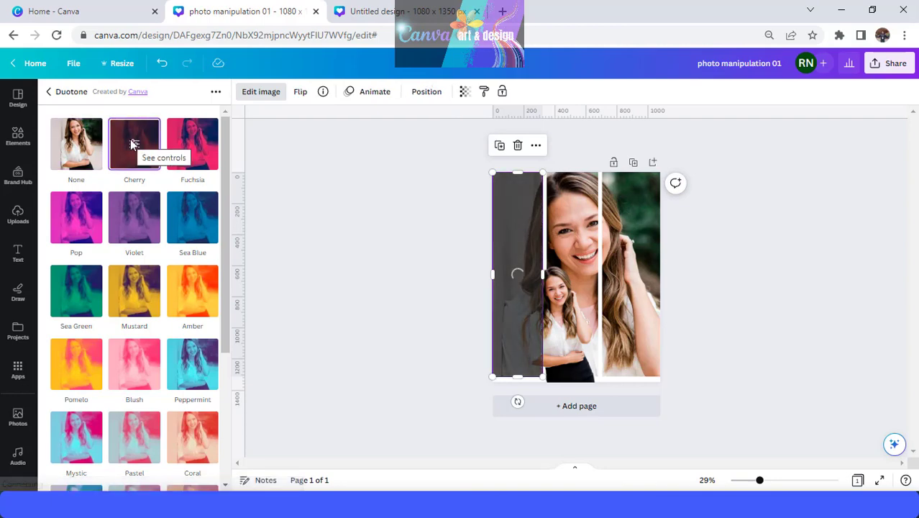
pyautogui.click(203, 464)
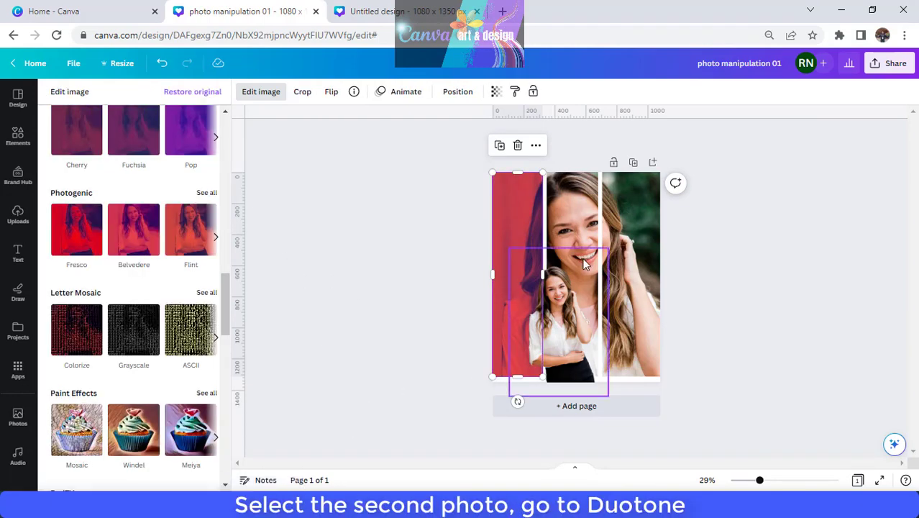
# Step: Apply the Amber Duotone effect to the middle photo strip
pyautogui.click(571, 288)
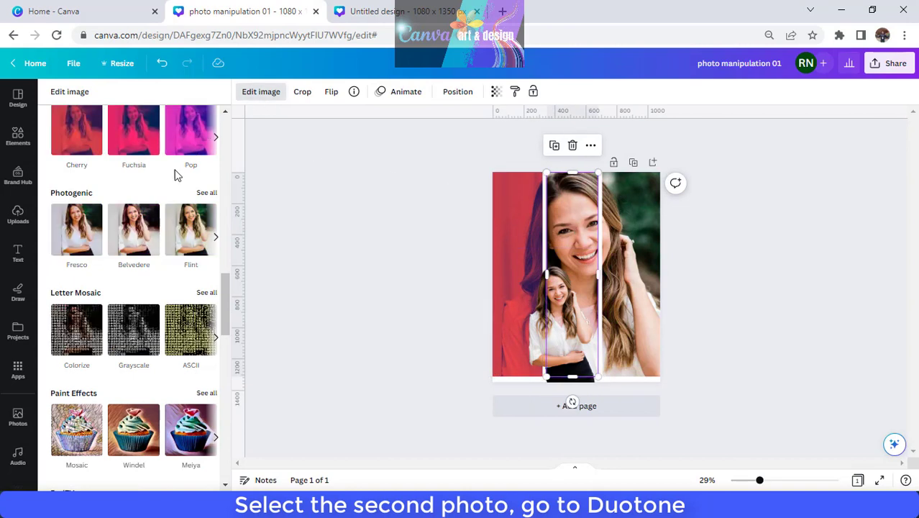
pyautogui.scroll(3, 183, 173)
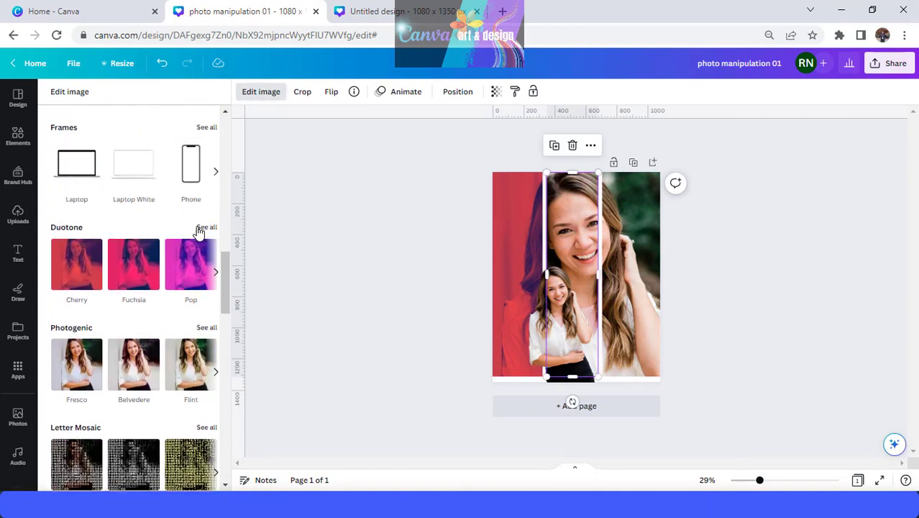
pyautogui.click(207, 229)
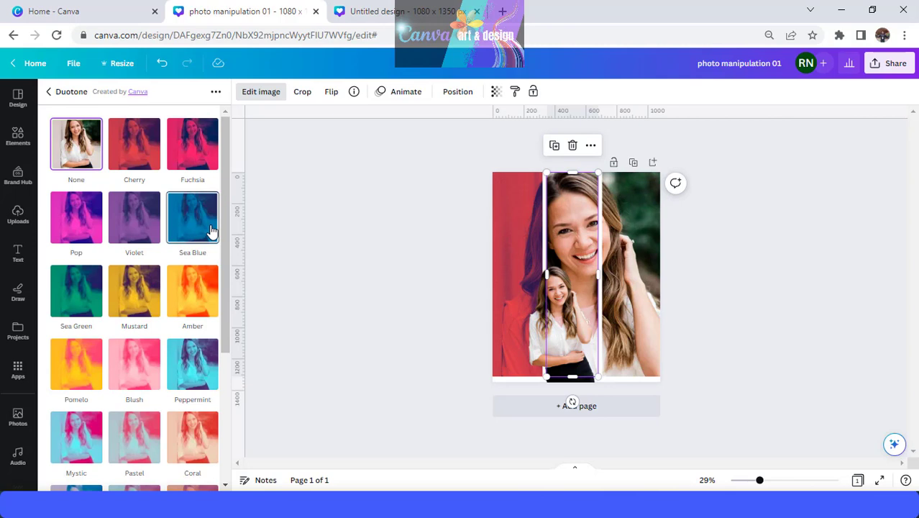
pyautogui.click(202, 287)
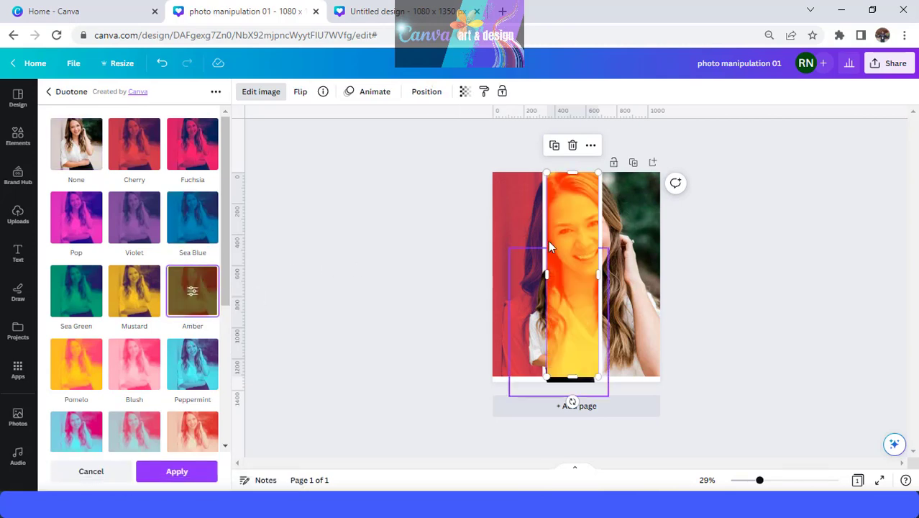
pyautogui.click(178, 472)
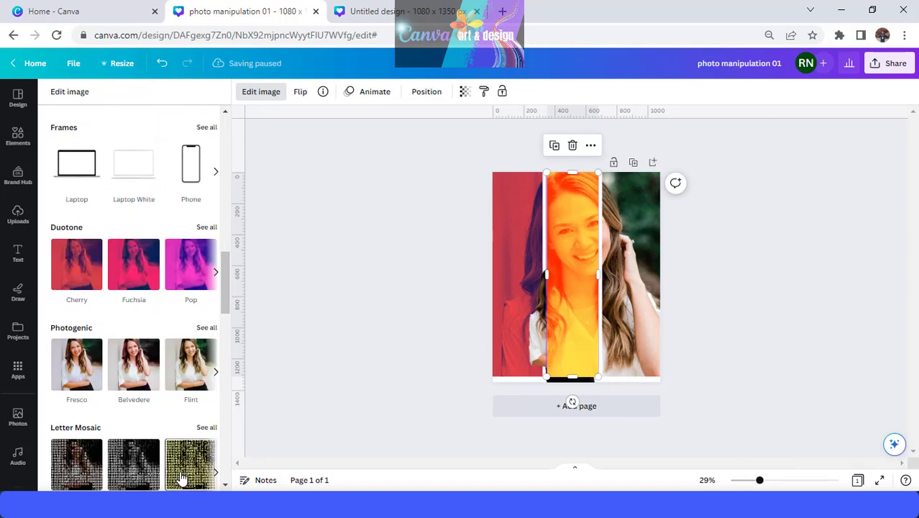
# Step: Apply the Sea Green Duotone effect to the right photo strip
pyautogui.click(647, 271)
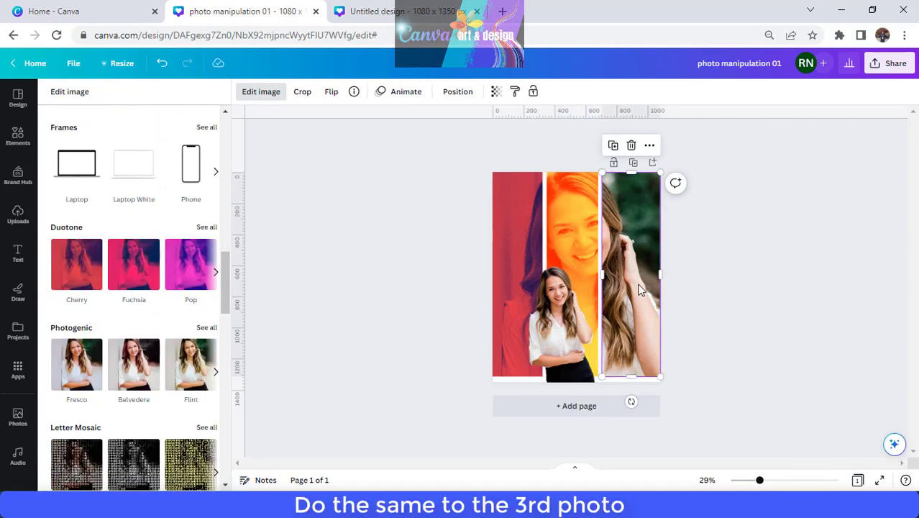
pyautogui.click(208, 232)
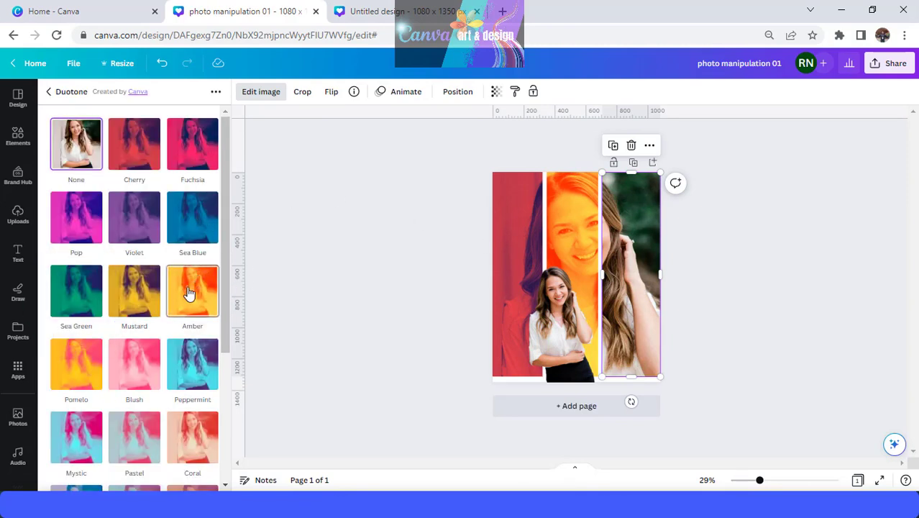
pyautogui.click(70, 307)
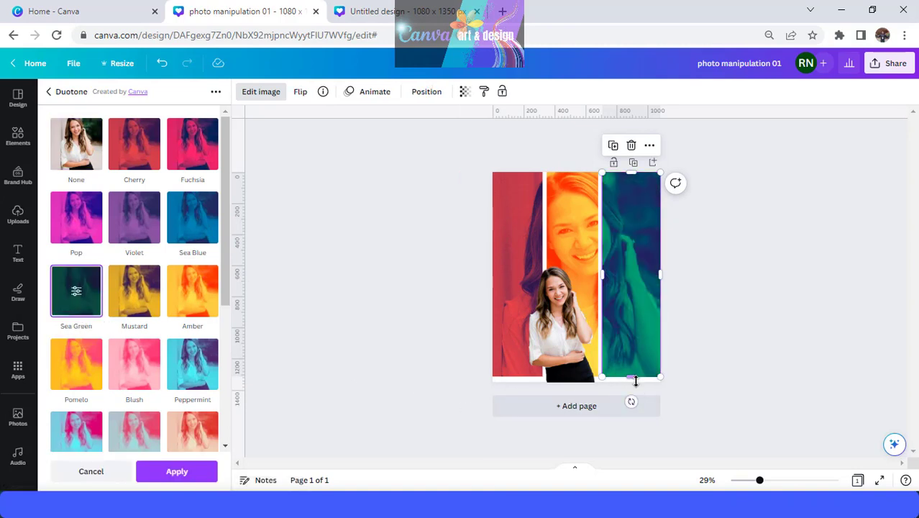
# Step: Extend the middle and left photo strips down to the page's bottom edge
pyautogui.click(580, 244)
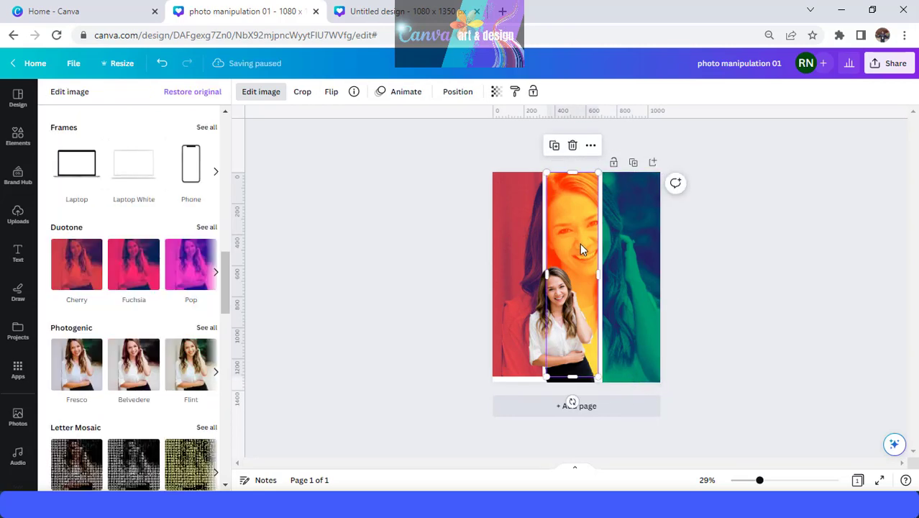
pyautogui.click(571, 379)
pyautogui.click(513, 223)
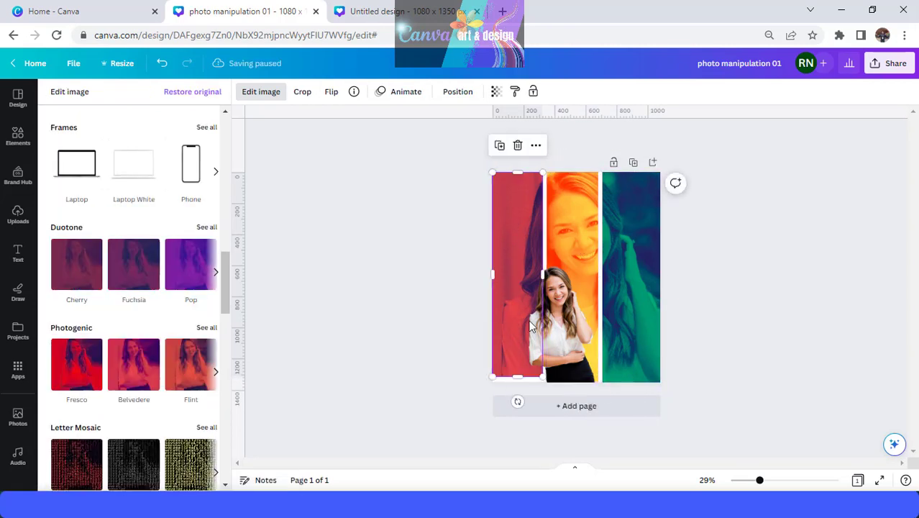
pyautogui.moveTo(515, 382); pyautogui.dragTo(517, 386)
# Step: Enlarge the background-free cutout of the woman in front of the coloured strips
pyautogui.click(608, 252)
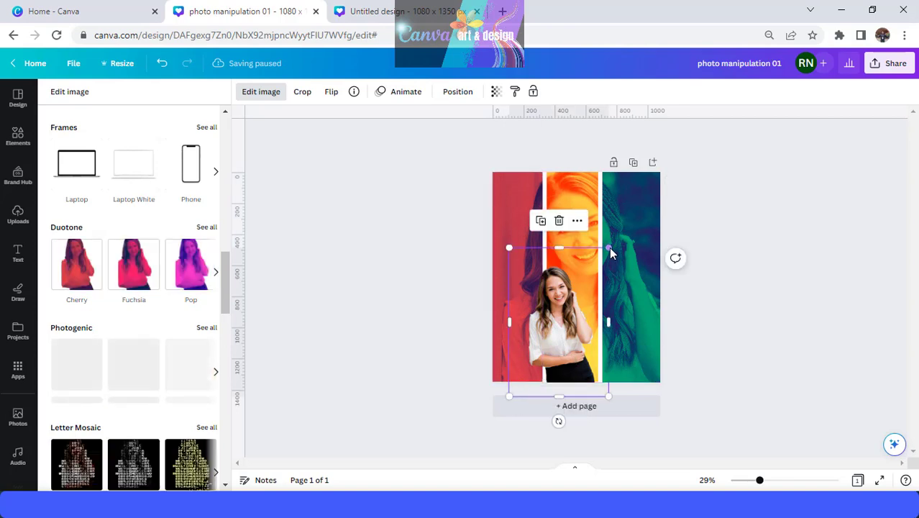
pyautogui.moveTo(609, 248); pyautogui.dragTo(634, 210)
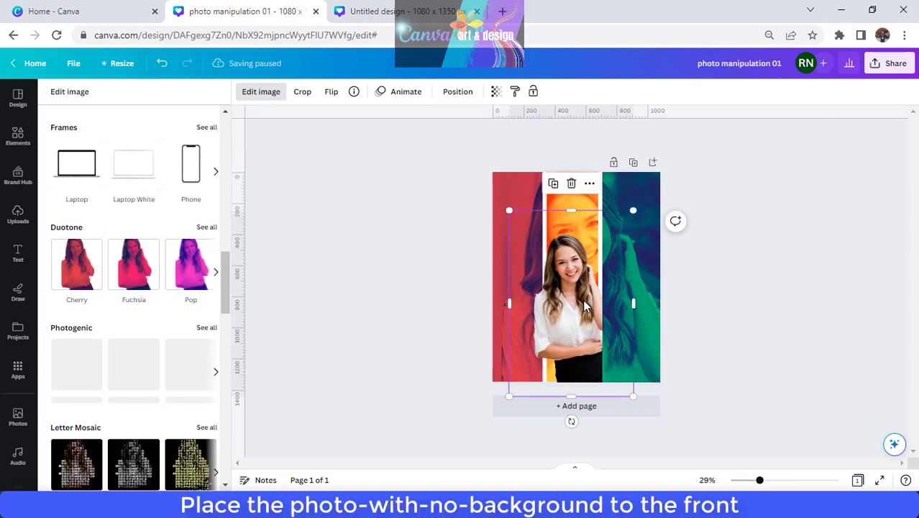
# Step: Bring the background-free cutout of the woman in front of all three coloured strips and shift it slightly down on the page
pyautogui.rightClick(585, 306)
pyautogui.moveTo(636, 308)
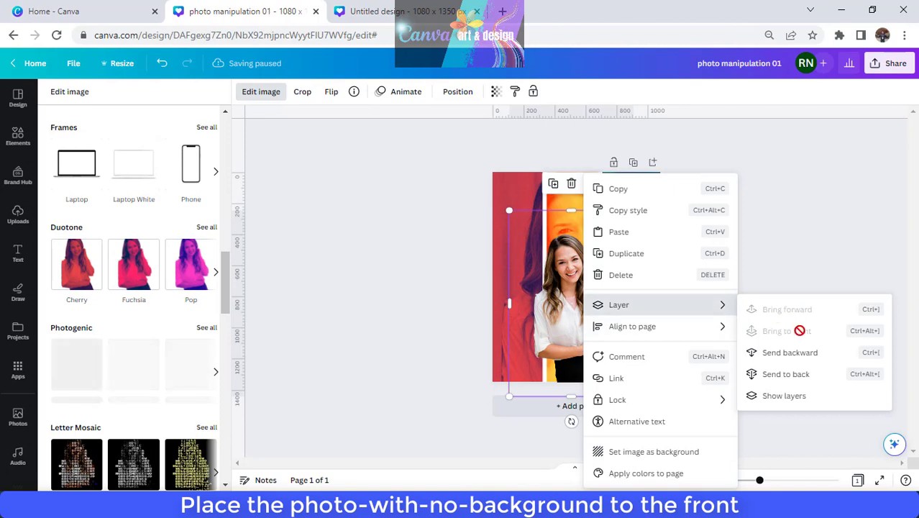
pyautogui.click(829, 355)
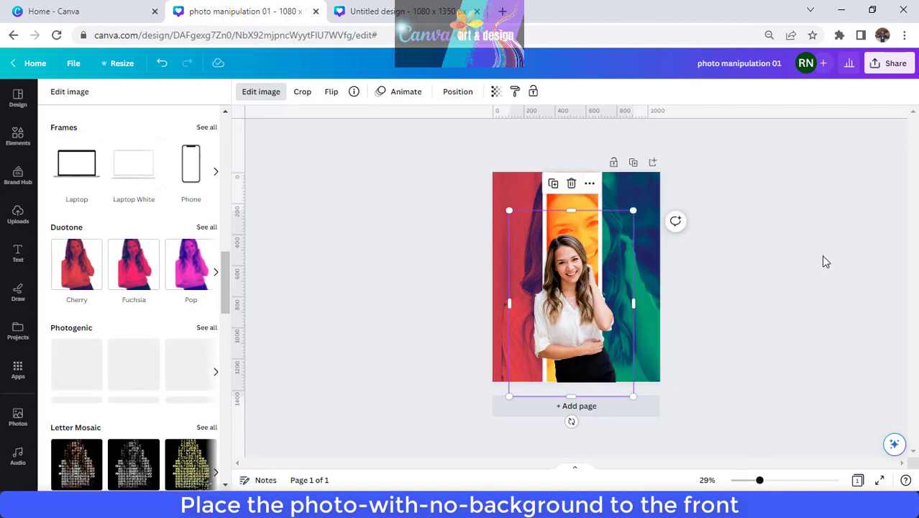
pyautogui.moveTo(591, 326); pyautogui.dragTo(591, 338)
pyautogui.click(727, 317)
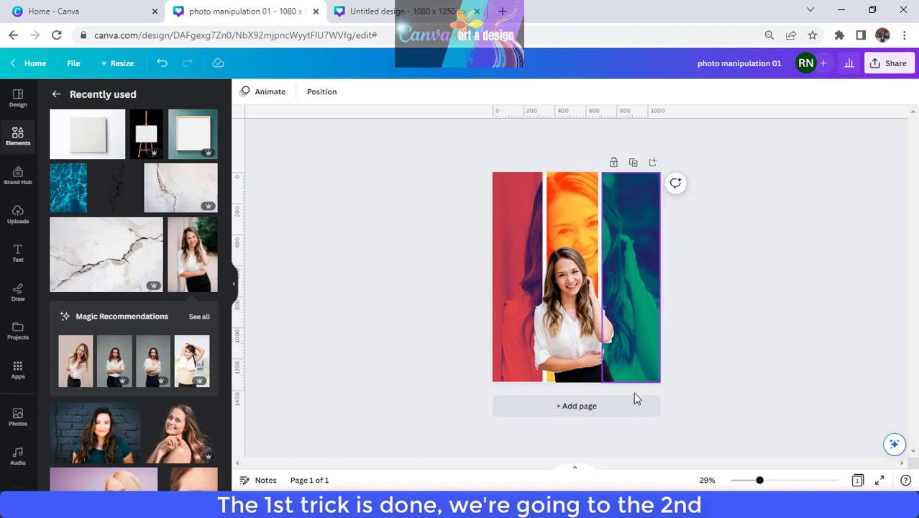
# Step: Add a second page and cover it with the recently used cracked wall photo, leaving the crack outside the page
pyautogui.click(601, 408)
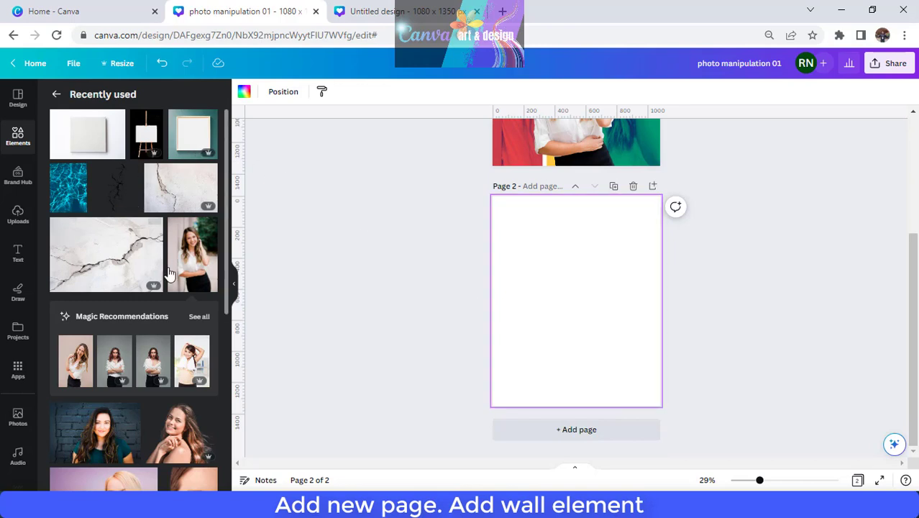
pyautogui.click(208, 174)
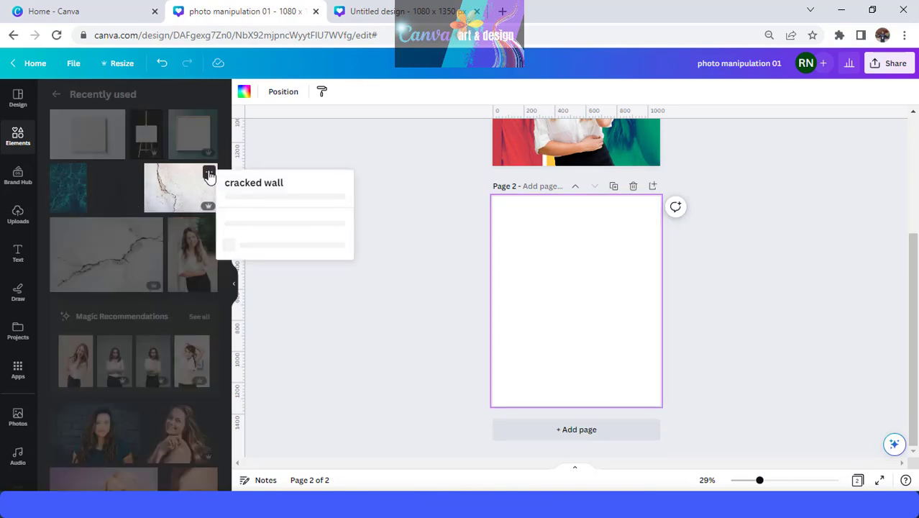
pyautogui.click(188, 194)
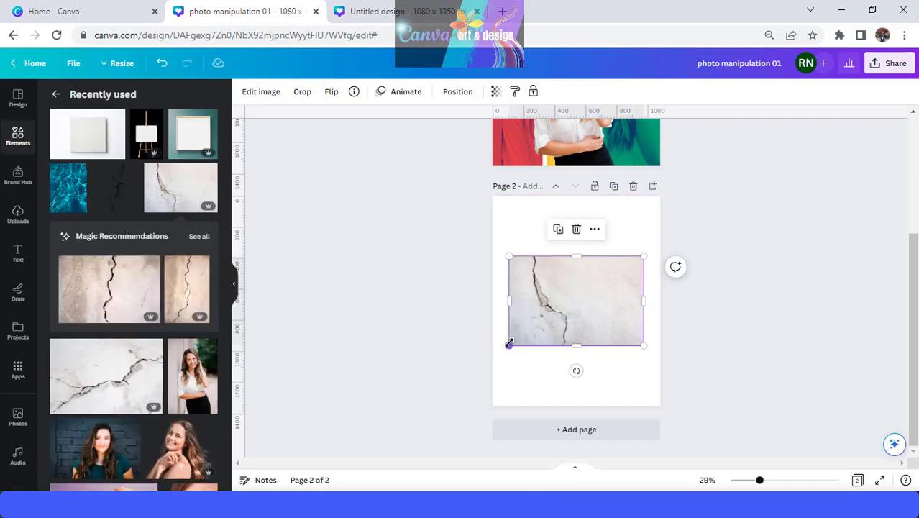
pyautogui.moveTo(509, 342); pyautogui.dragTo(312, 411)
pyautogui.moveTo(615, 273); pyautogui.dragTo(710, 257)
pyautogui.click(710, 256)
# Step: Copy the background-free cutout of the woman from page 1 onto the wall photo on page 2
pyautogui.scroll(3, 720, 287)
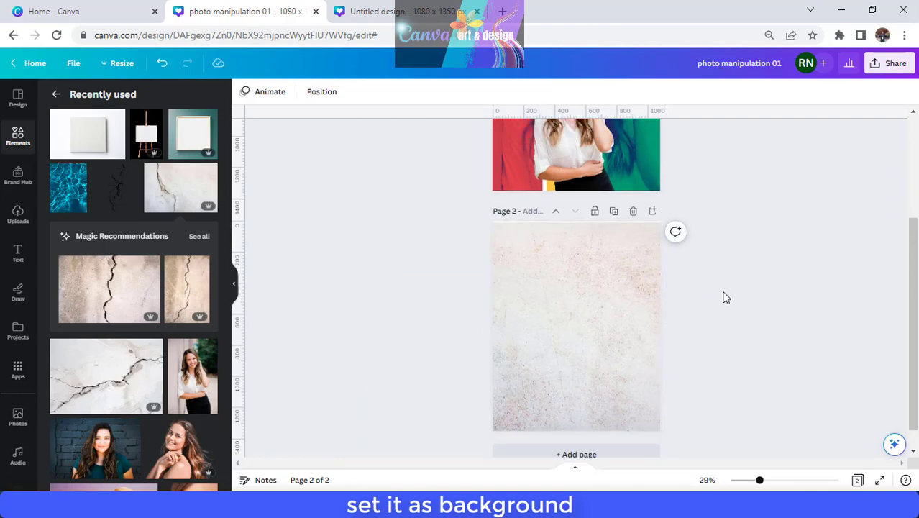
pyautogui.click(591, 206)
pyautogui.rightClick(591, 205)
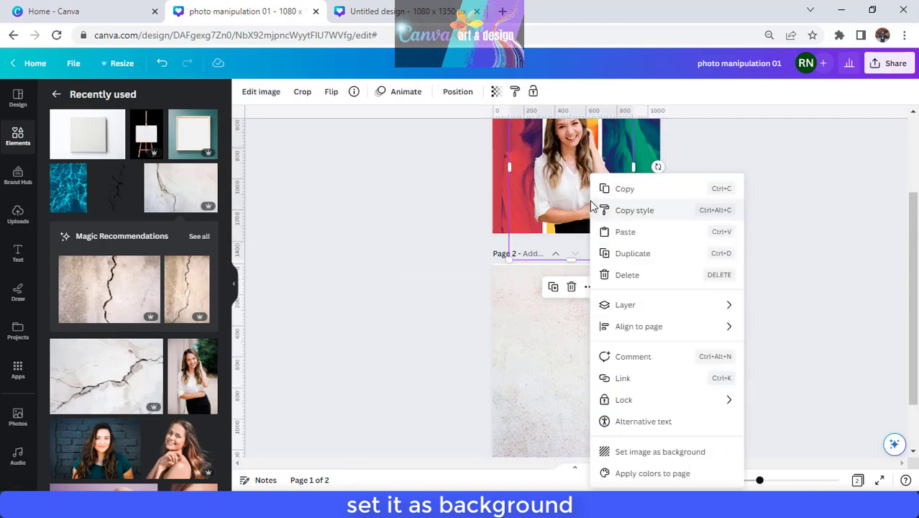
pyautogui.click(551, 336)
pyautogui.rightClick(560, 350)
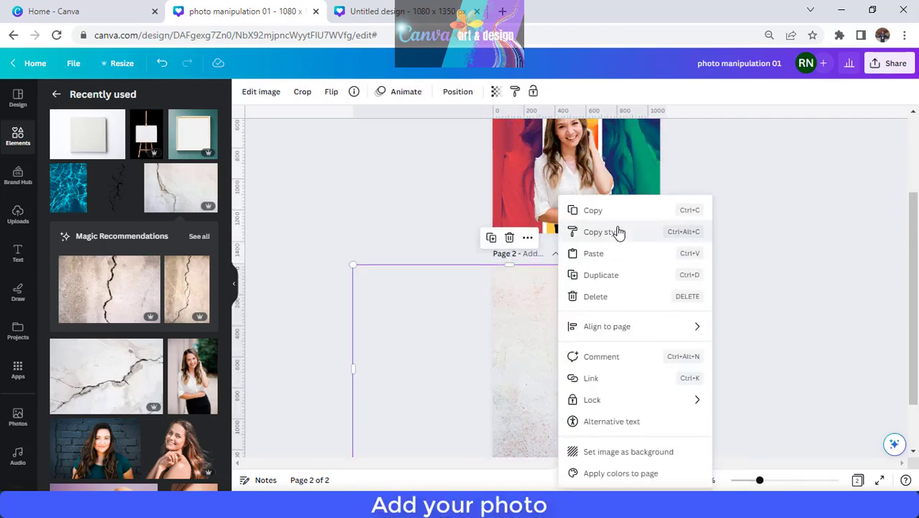
pyautogui.click(607, 254)
pyautogui.scroll(-2, 788, 259)
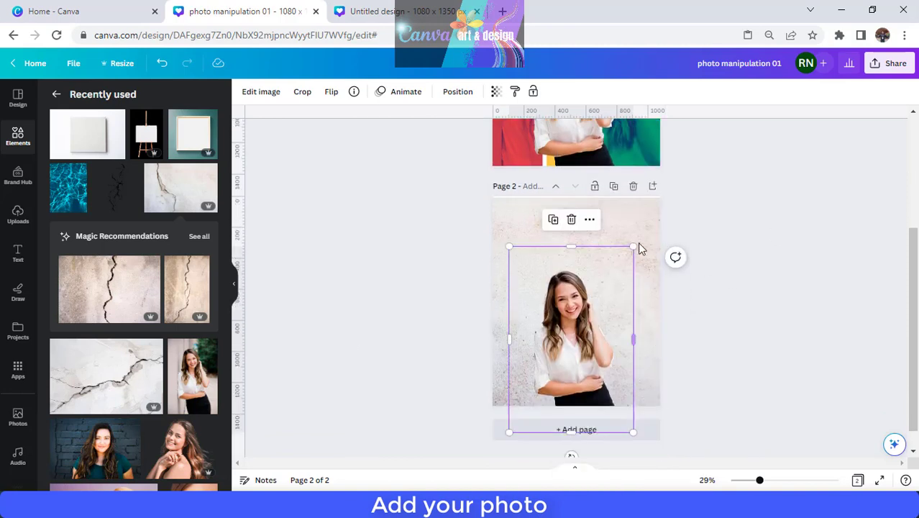
# Step: Set the wall photo as page 2's background and reposition its crop so that only the uncracked part fills the page
pyautogui.rightClick(652, 224)
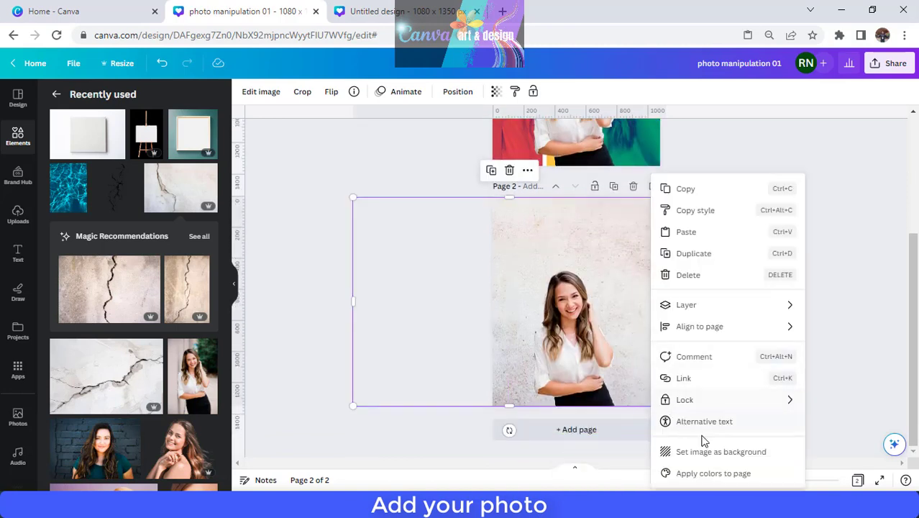
pyautogui.click(708, 451)
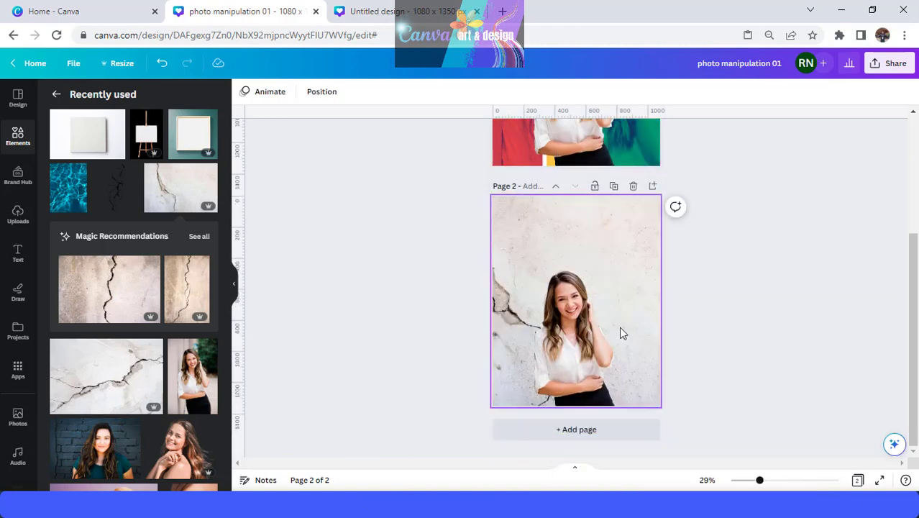
pyautogui.doubleClick(631, 223)
pyautogui.moveTo(669, 312); pyautogui.dragTo(580, 312)
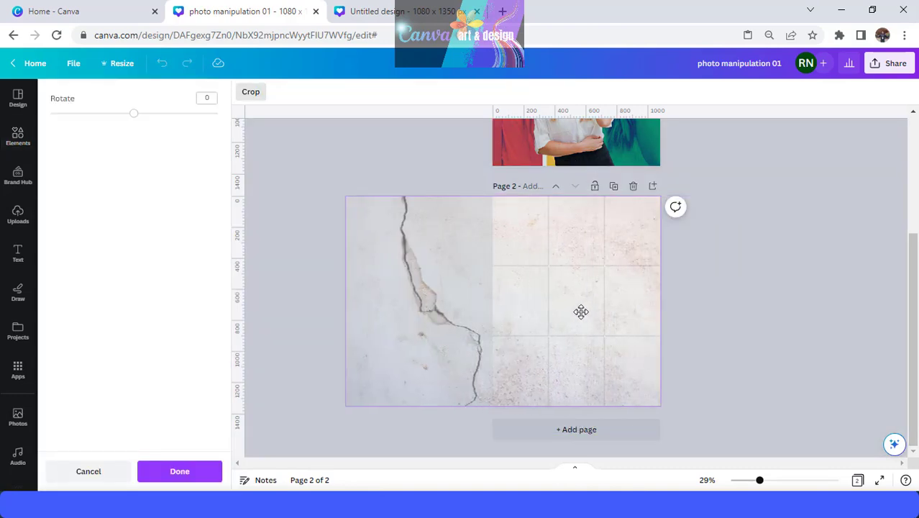
pyautogui.click(771, 307)
# Step: Enlarge the woman's cutout well beyond page 2 and position it so her face fills the right half of the page
pyautogui.click(568, 354)
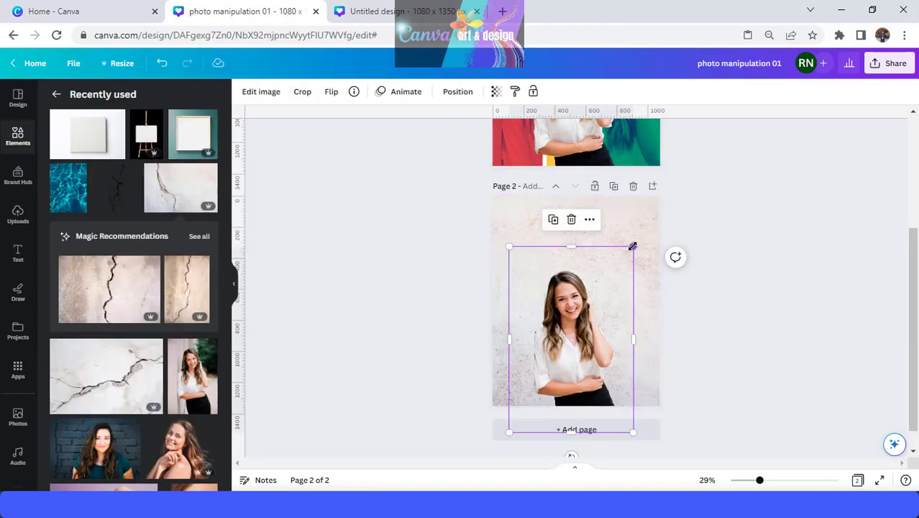
pyautogui.moveTo(633, 245); pyautogui.dragTo(795, 117)
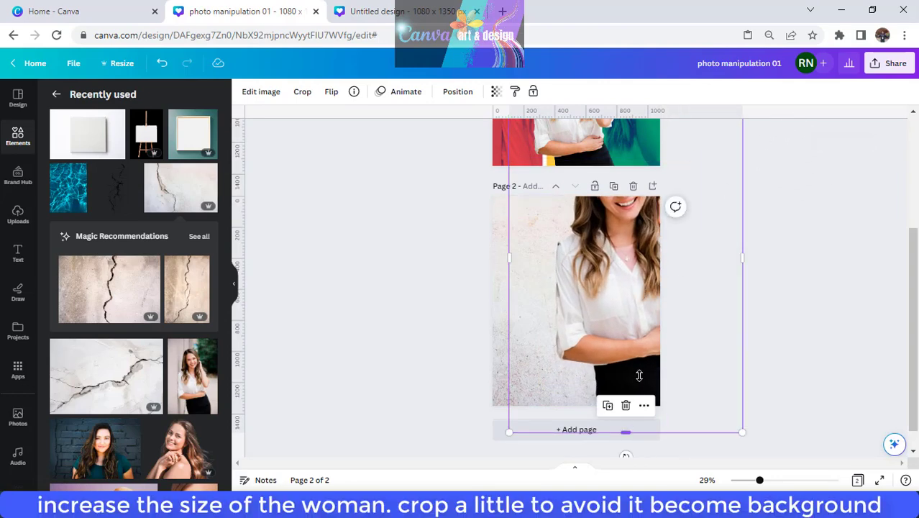
pyautogui.moveTo(625, 433); pyautogui.dragTo(579, 410)
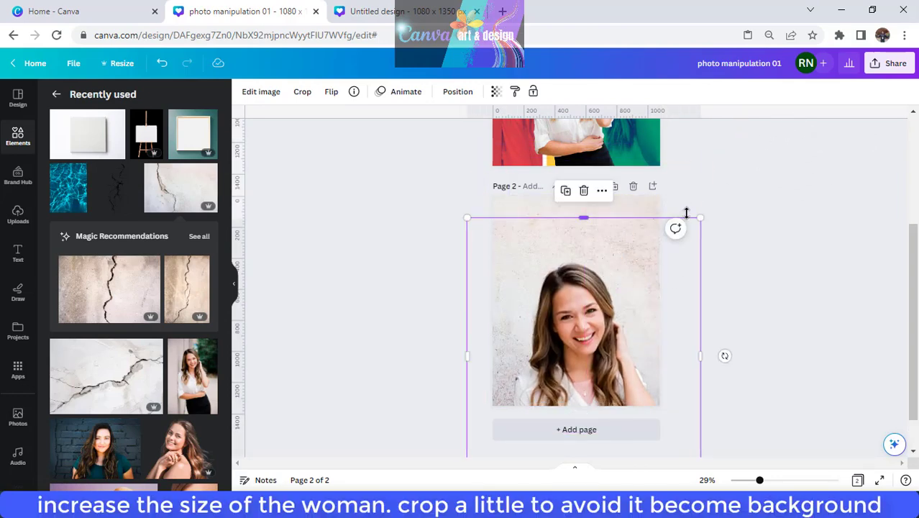
pyautogui.moveTo(707, 215); pyautogui.dragTo(848, 92)
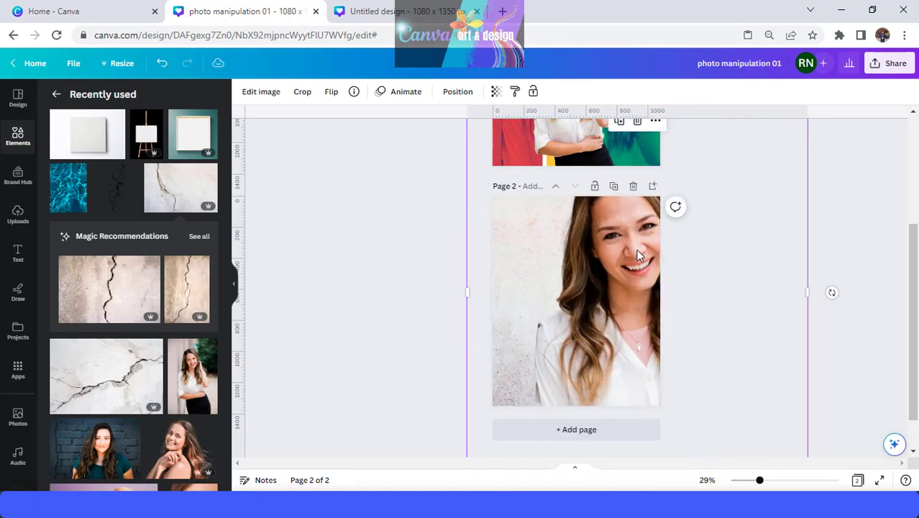
pyautogui.moveTo(641, 266); pyautogui.dragTo(618, 280)
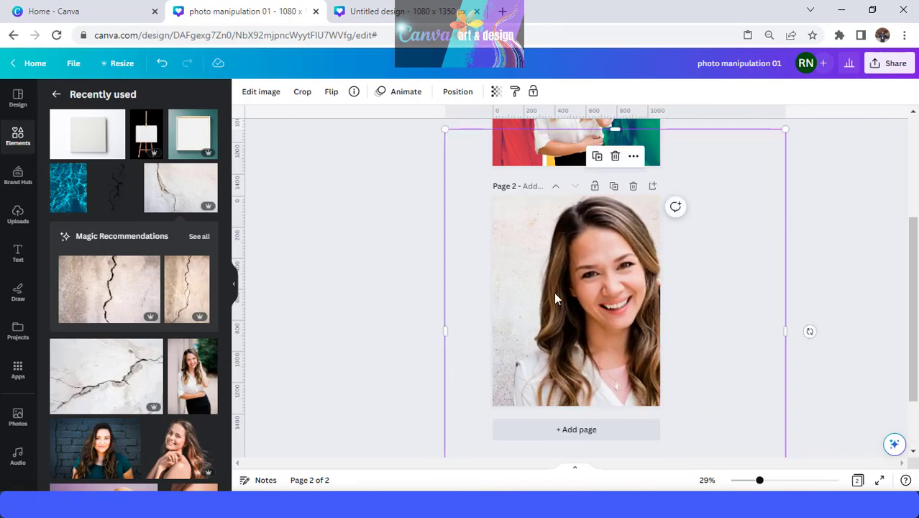
pyautogui.moveTo(446, 128); pyautogui.dragTo(519, 214)
pyautogui.moveTo(618, 333); pyautogui.dragTo(580, 266)
pyautogui.moveTo(780, 145); pyautogui.dragTo(815, 119)
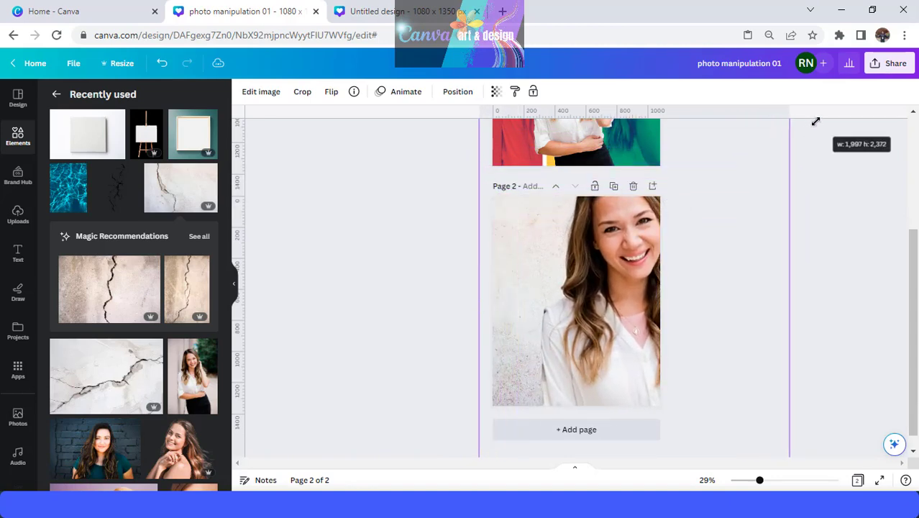
pyautogui.moveTo(612, 267); pyautogui.dragTo(602, 301)
pyautogui.moveTo(495, 318); pyautogui.dragTo(517, 328)
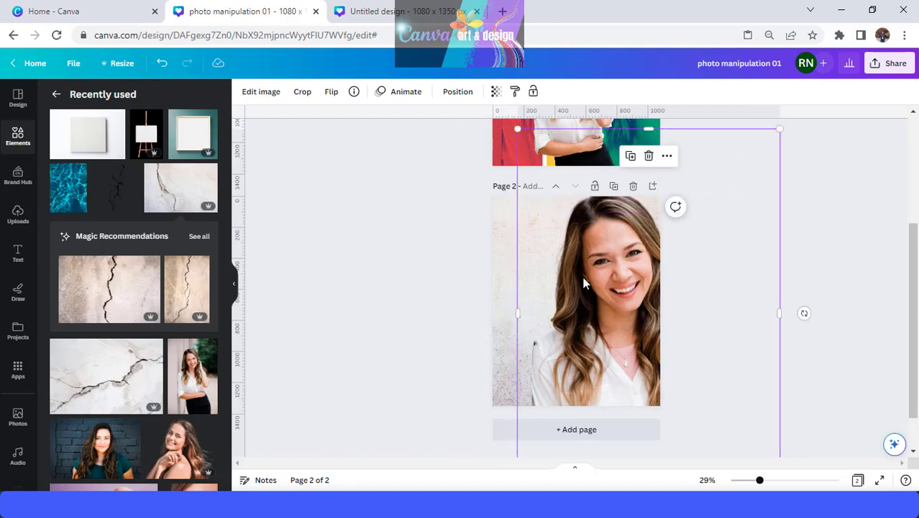
# Step: Set the woman's cutout to transparency 80, blur -15 and saturation 17
pyautogui.click(495, 91)
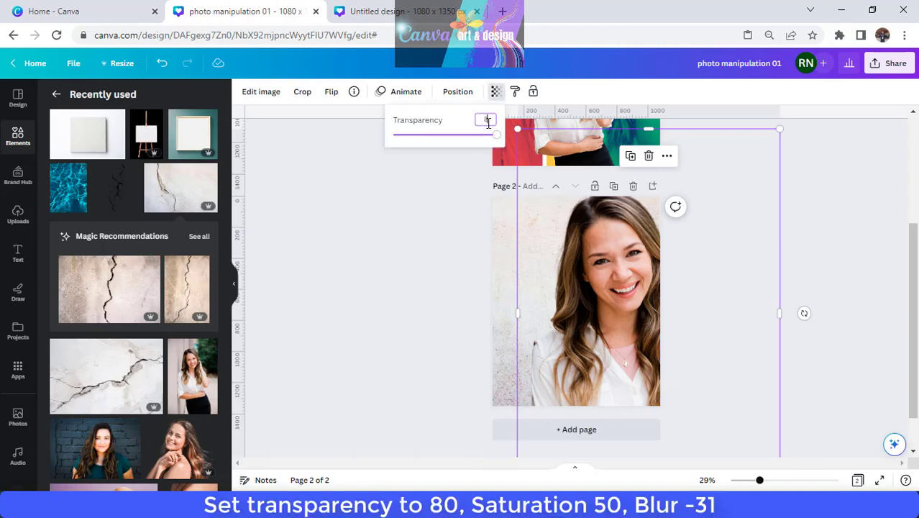
pyautogui.press('Return')
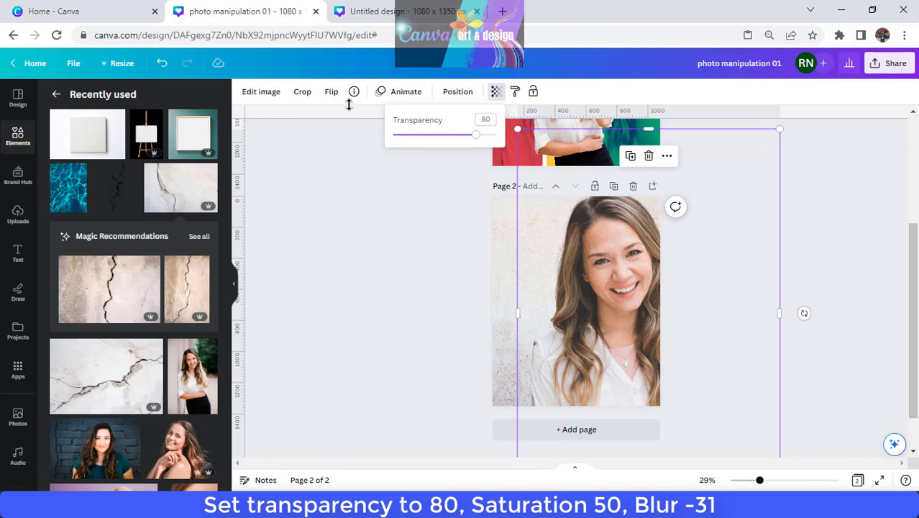
pyautogui.click(259, 96)
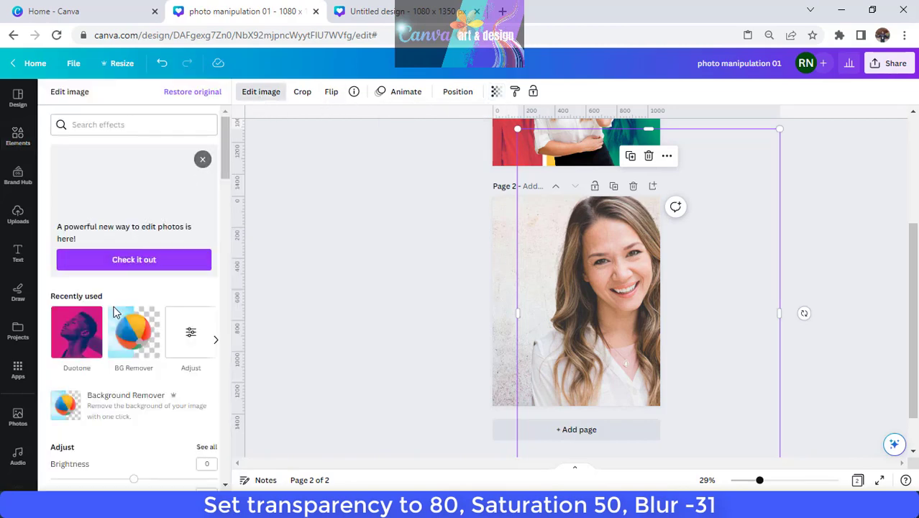
pyautogui.click(190, 335)
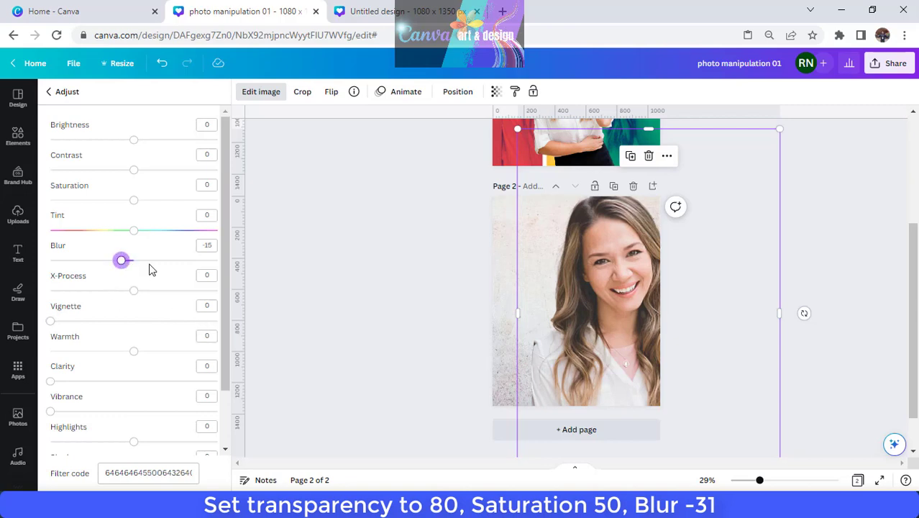
pyautogui.click(146, 201)
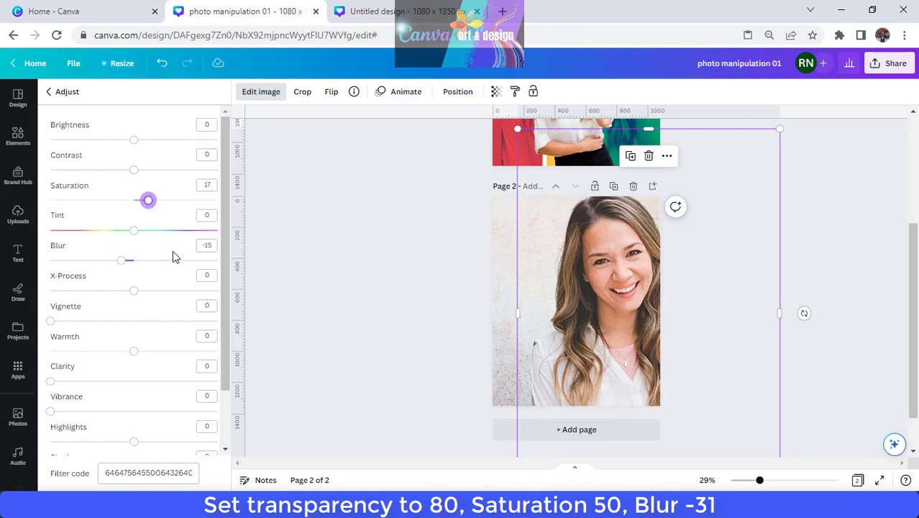
# Step: Set the woman's cutout to transparency 67, saturation 50 and blur -31
pyautogui.click(496, 91)
pyautogui.click(463, 137)
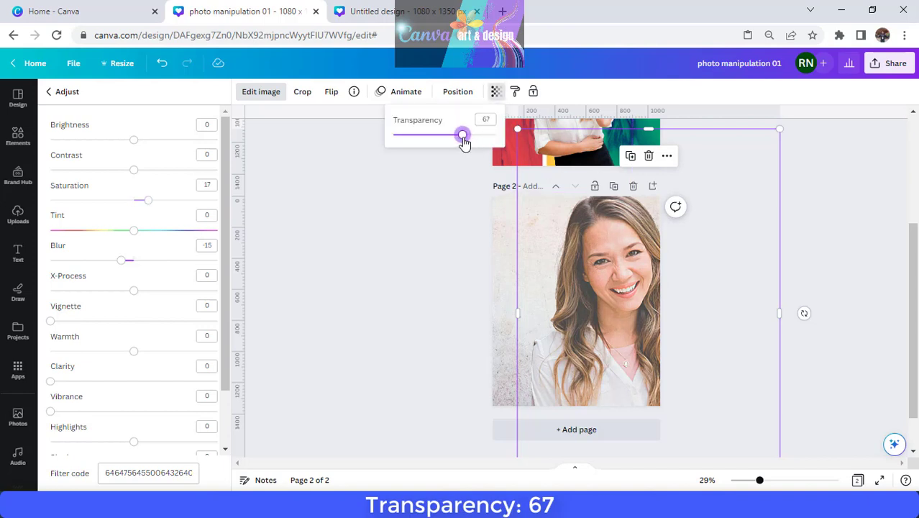
pyautogui.moveTo(169, 207); pyautogui.dragTo(177, 209)
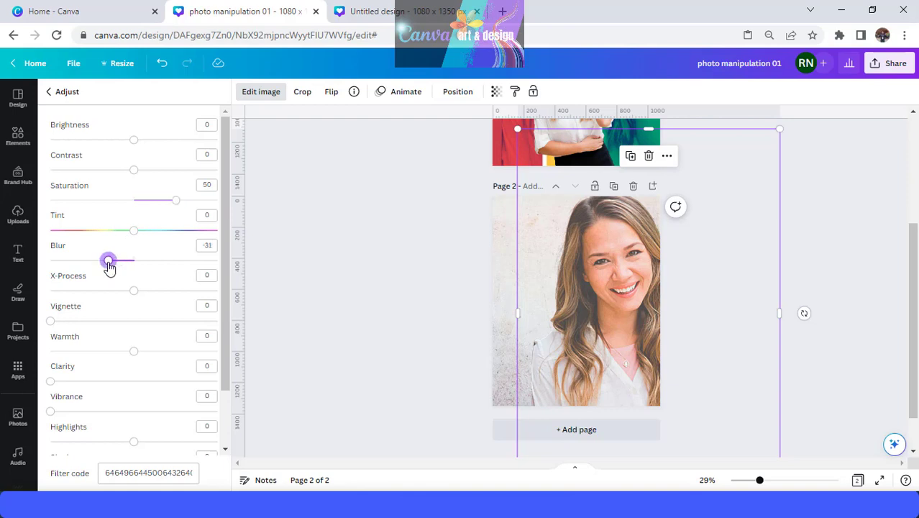
pyautogui.press('Escape')
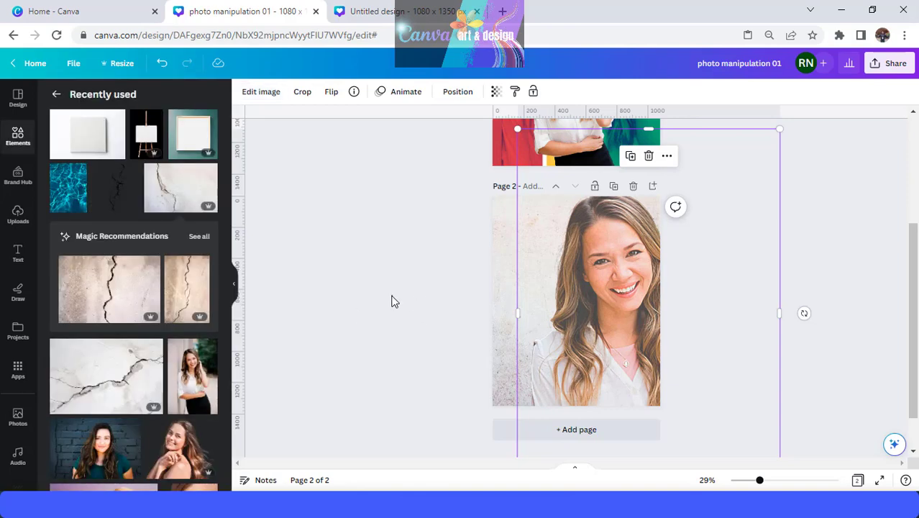
pyautogui.click(400, 293)
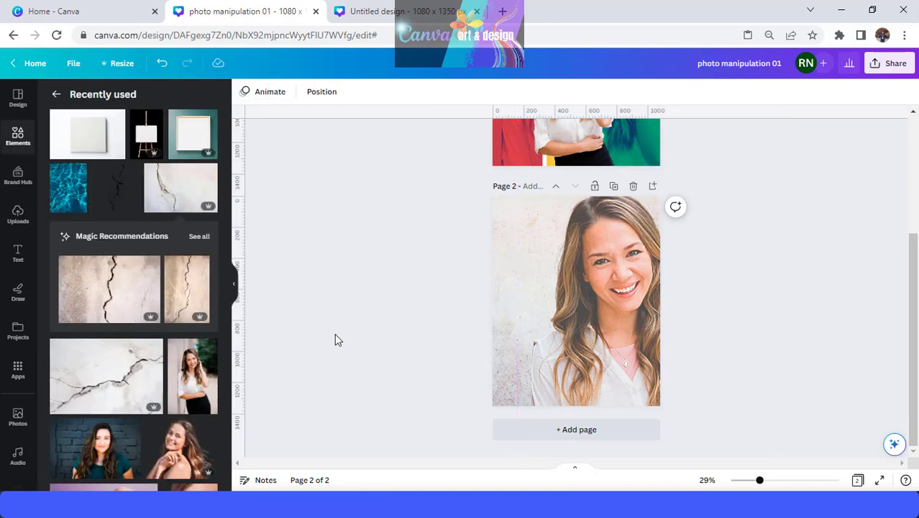
# Step: Add the Wall Crack Illustration to page 2 and place it over the right side of the woman's face
pyautogui.click(128, 176)
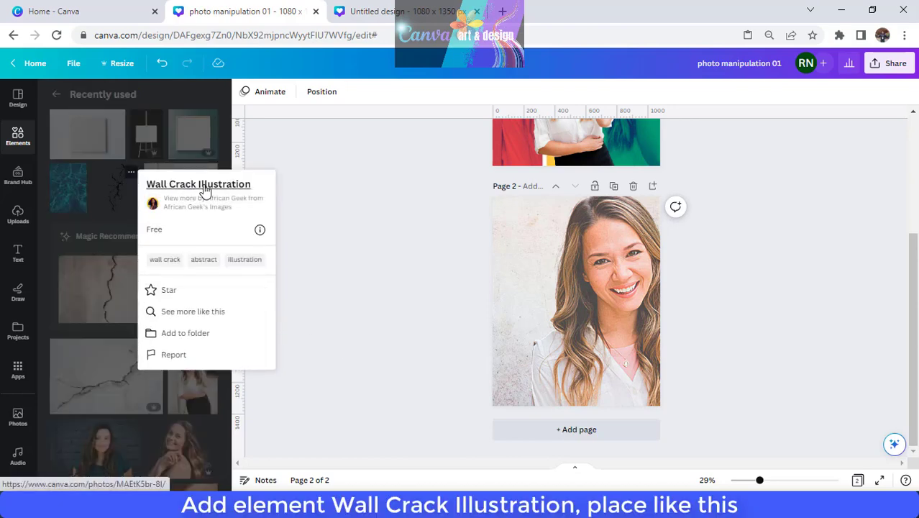
pyautogui.click(116, 199)
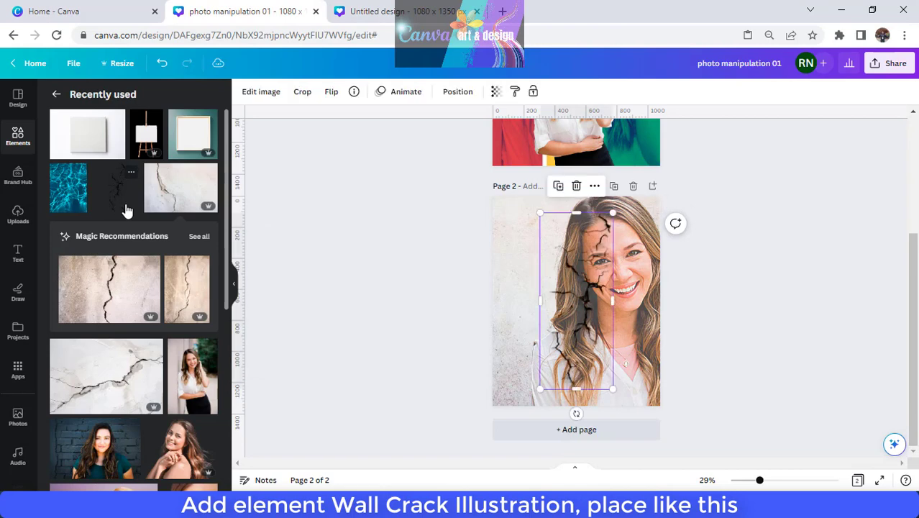
pyautogui.moveTo(589, 292); pyautogui.dragTo(631, 276)
# Step: Duplicate the crack illustration and place the copy, rotated counter-clockwise and enlarged, across the wall and hair beside the face
pyautogui.click(601, 169)
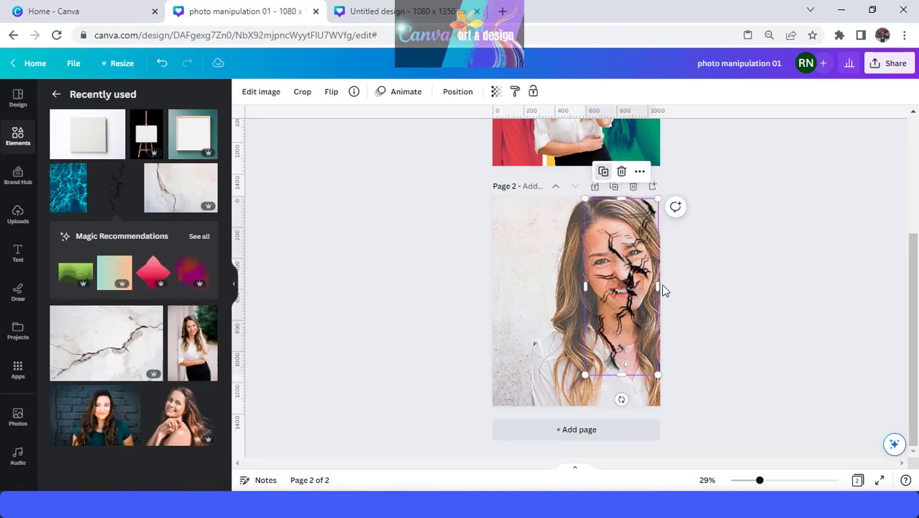
pyautogui.moveTo(620, 396); pyautogui.dragTo(671, 386)
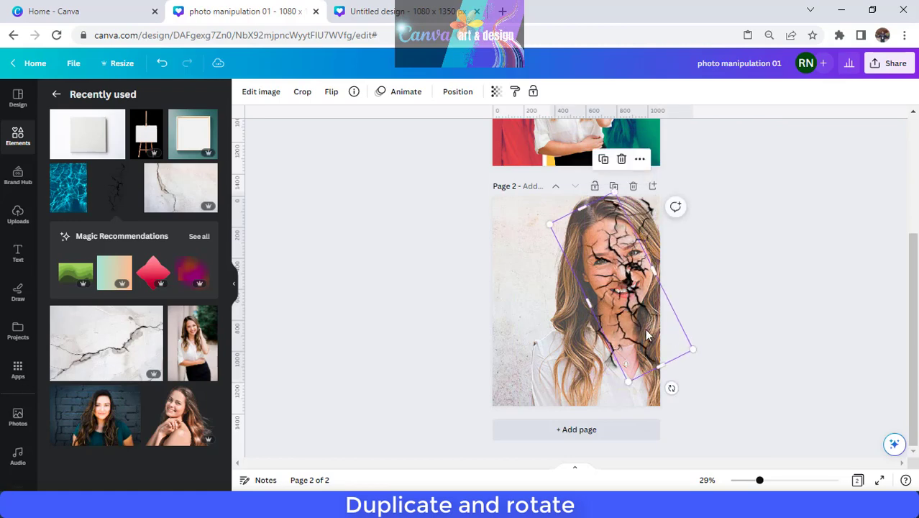
pyautogui.moveTo(640, 321); pyautogui.dragTo(568, 304)
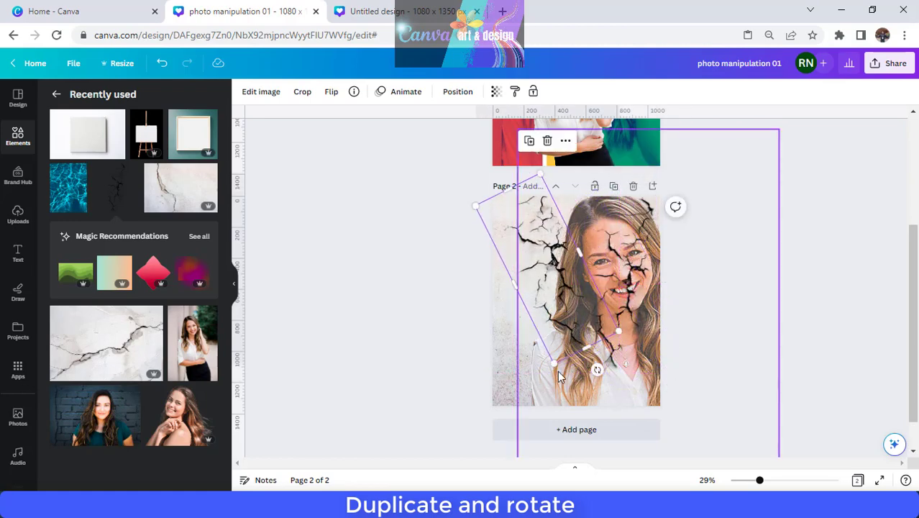
pyautogui.moveTo(554, 366); pyautogui.dragTo(546, 417)
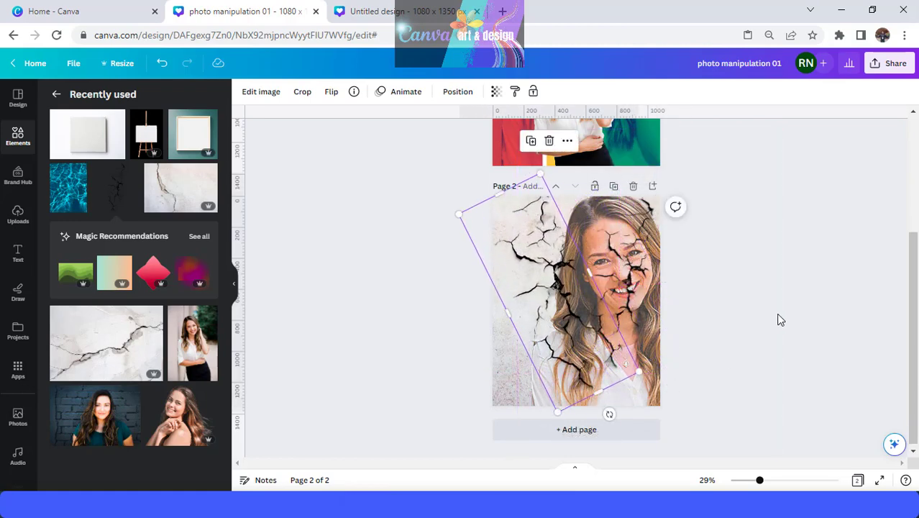
# Step: Shift the duplicated crack illustration slightly up and to the left over the wall on page 2
pyautogui.moveTo(536, 268); pyautogui.dragTo(527, 259)
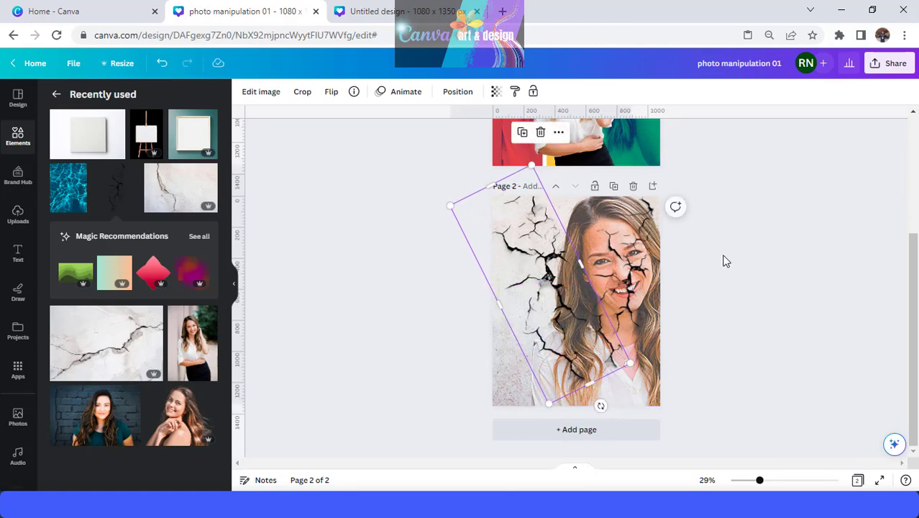
pyautogui.click(762, 281)
# Step: Copy the woman's background-free cutout from page 1 and paste it onto page 2
pyautogui.scroll(3, 748, 309)
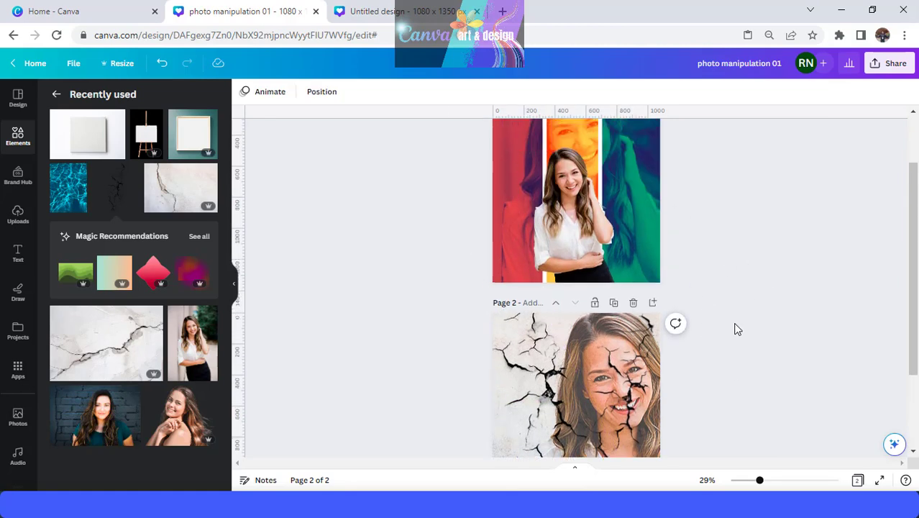
pyautogui.rightClick(600, 269)
pyautogui.click(643, 189)
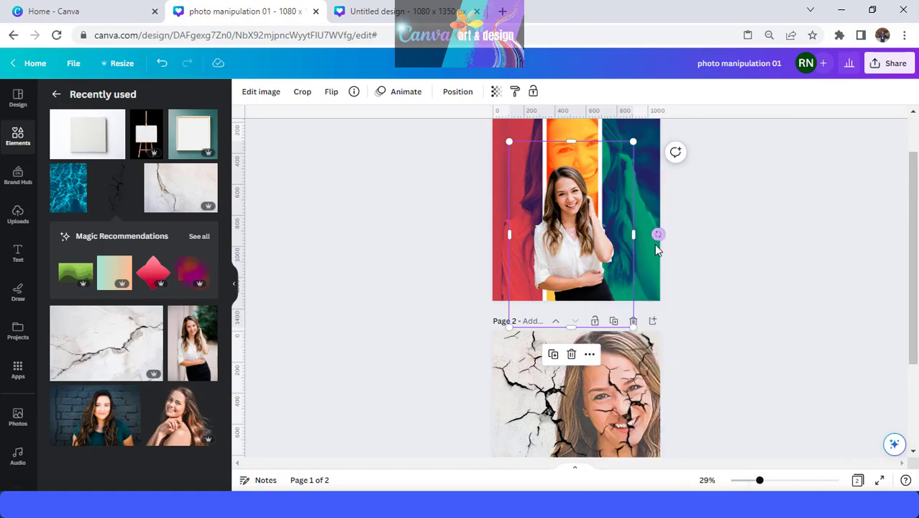
pyautogui.scroll(-2, 584, 324)
pyautogui.rightClick(576, 309)
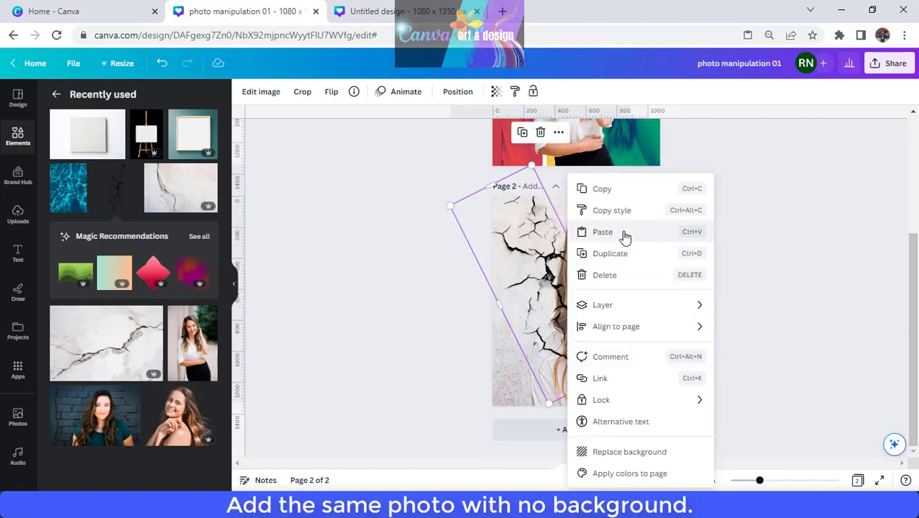
pyautogui.click(628, 232)
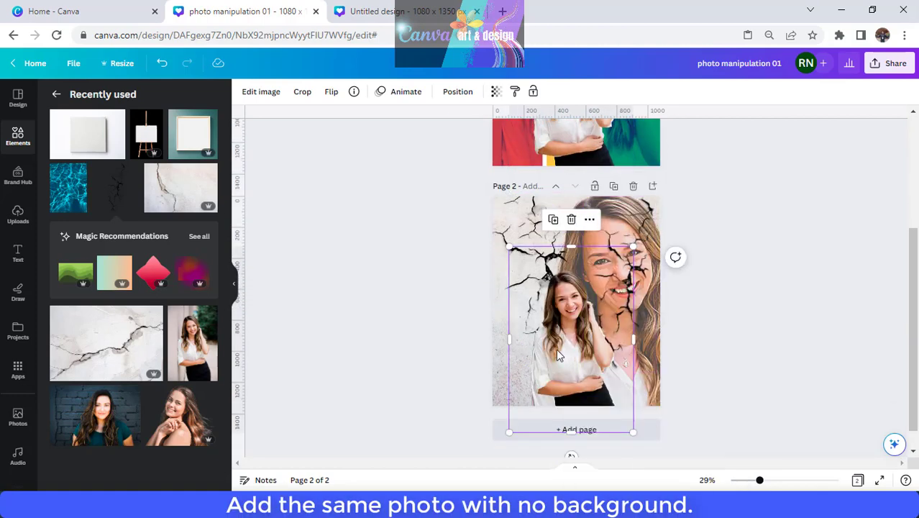
# Step: Enlarge the pasted cutout and position it at the lower left of page 2, beside the large cracked face
pyautogui.moveTo(559, 354); pyautogui.dragTo(528, 354)
pyautogui.moveTo(604, 247); pyautogui.dragTo(617, 226)
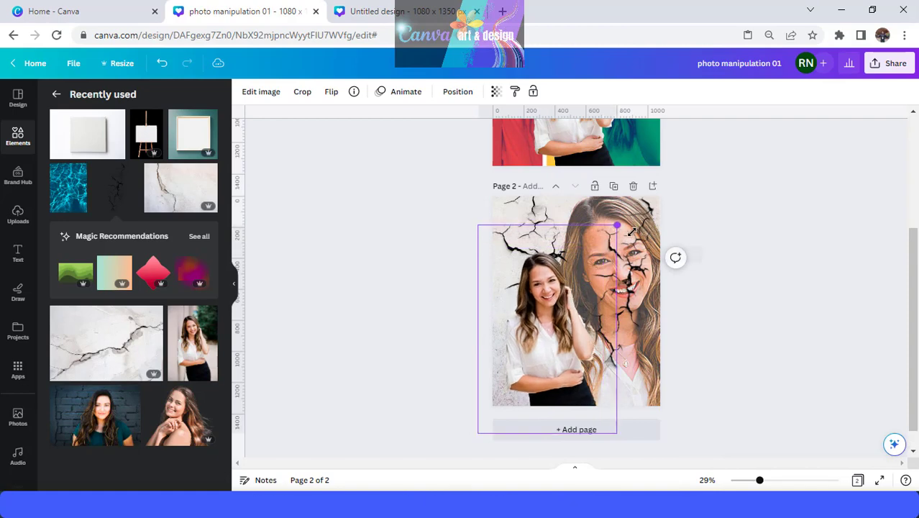
pyautogui.moveTo(560, 338); pyautogui.dragTo(546, 348)
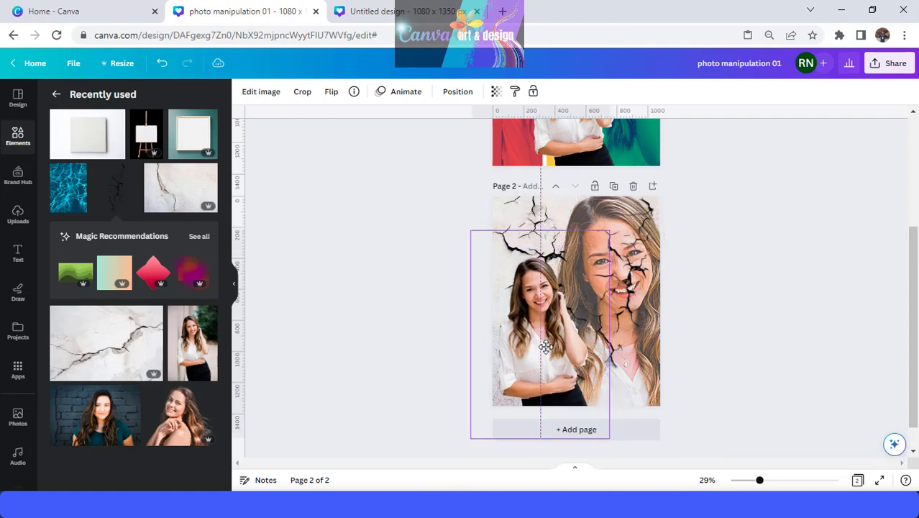
pyautogui.click(738, 319)
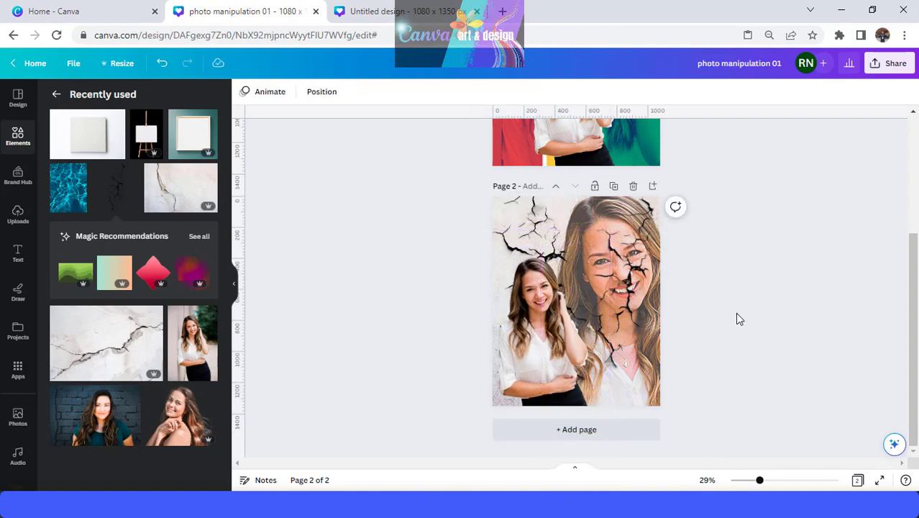
# Step: Add a black shadow element behind the small cutout on page 2 and shift the cutout slightly upward
pyautogui.click(18, 140)
pyautogui.click(540, 336)
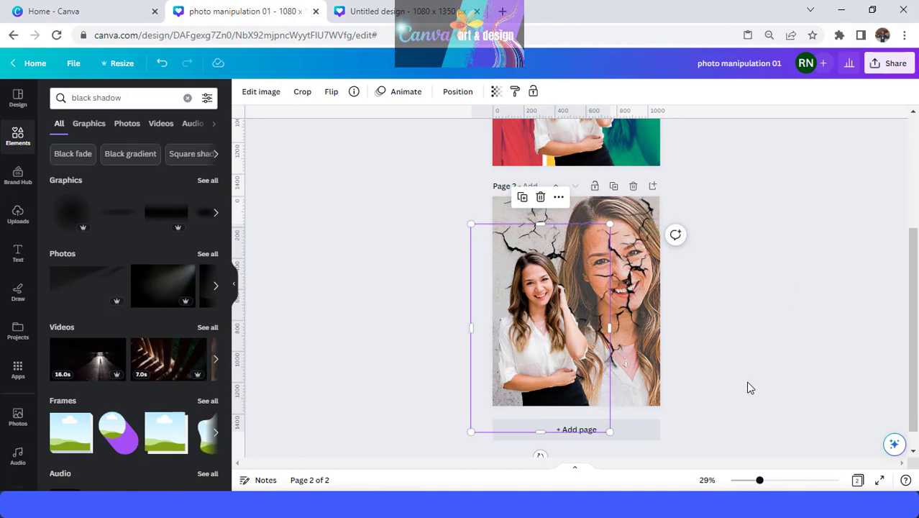
# Step: Add a third page, paste a copy of the woman's cutout from page 2 onto it and move it toward the middle
pyautogui.click(643, 430)
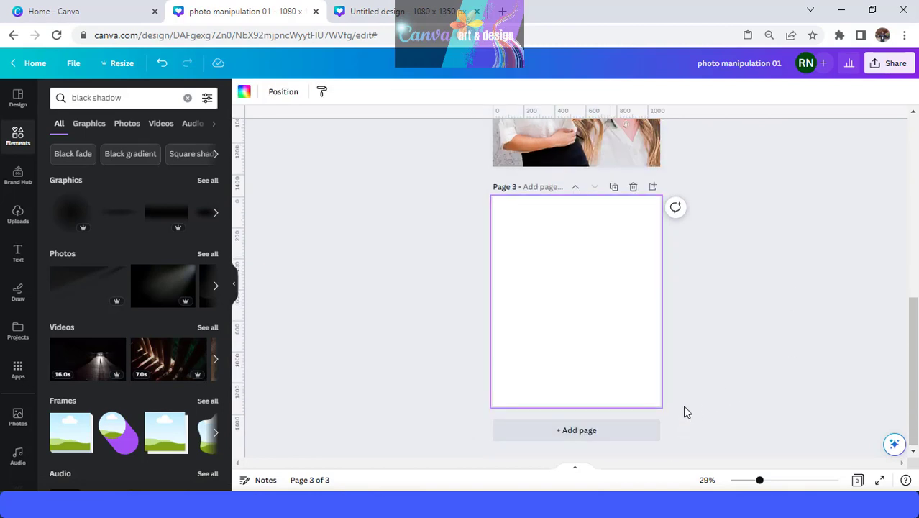
pyautogui.rightClick(546, 153)
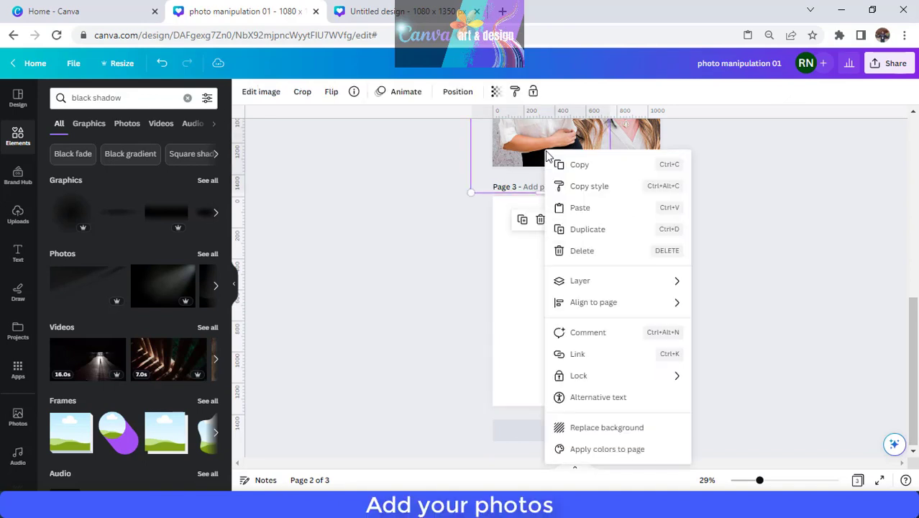
pyautogui.click(582, 293)
pyautogui.rightClick(584, 292)
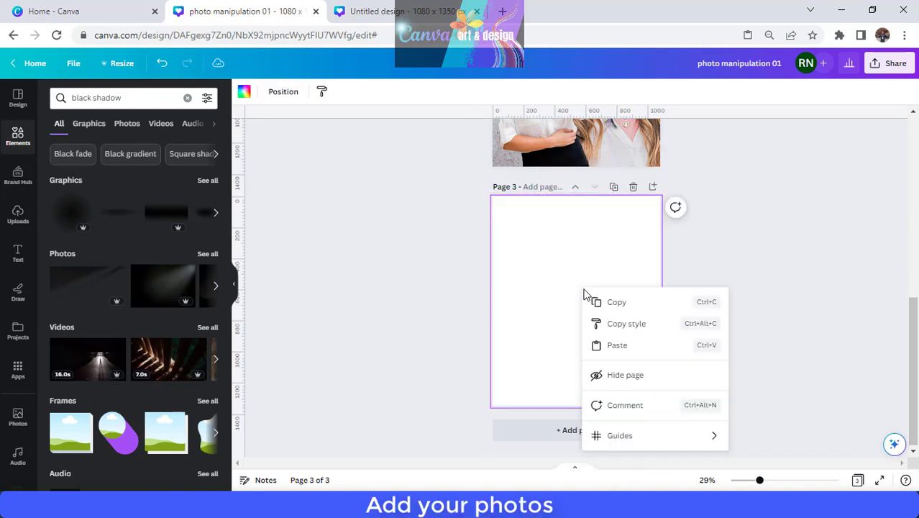
pyautogui.click(633, 347)
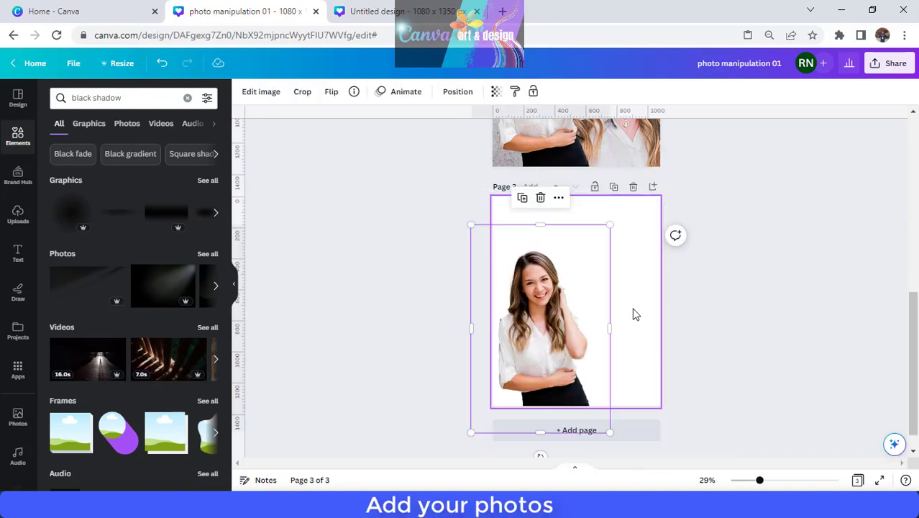
pyautogui.moveTo(576, 287); pyautogui.dragTo(597, 276)
# Step: Apply the Prisma Kick scooter effect to the woman's cutout on page 3
pyautogui.click(262, 92)
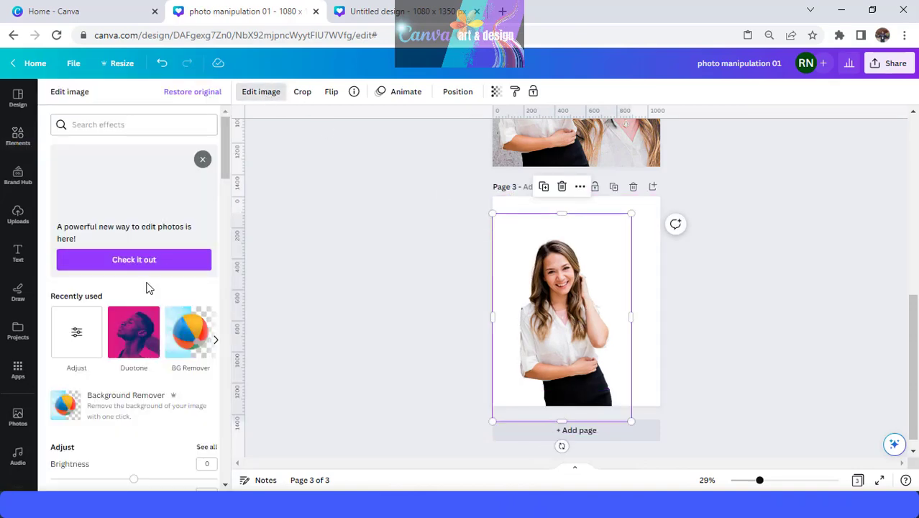
pyautogui.scroll(-5, 148, 288)
pyautogui.scroll(-12, 147, 287)
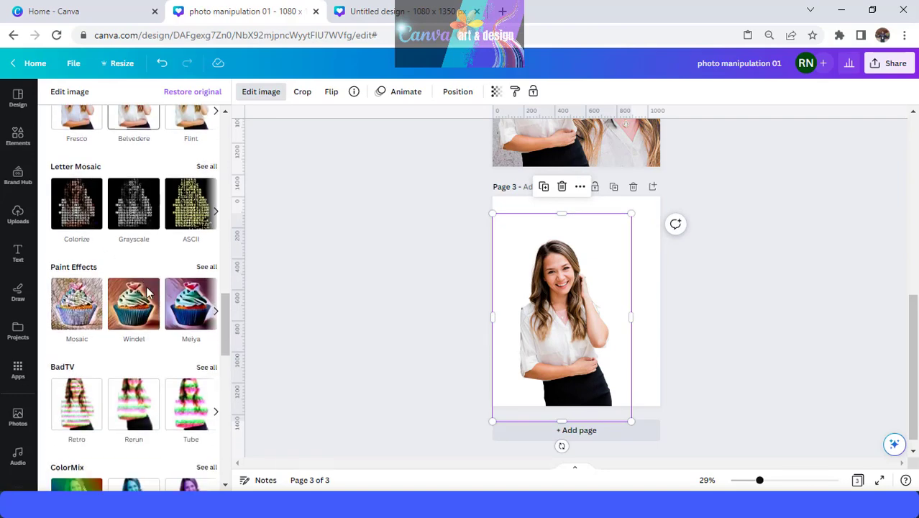
pyautogui.scroll(-8, 143, 295)
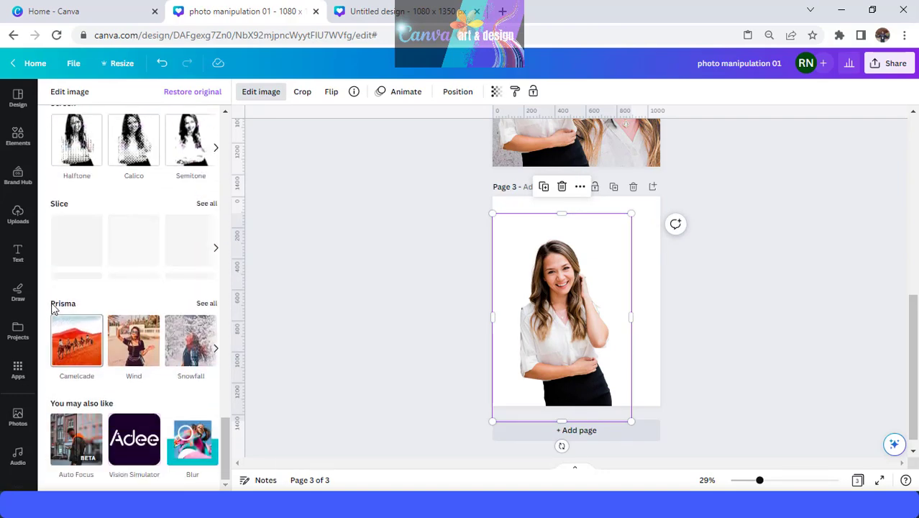
pyautogui.click(206, 305)
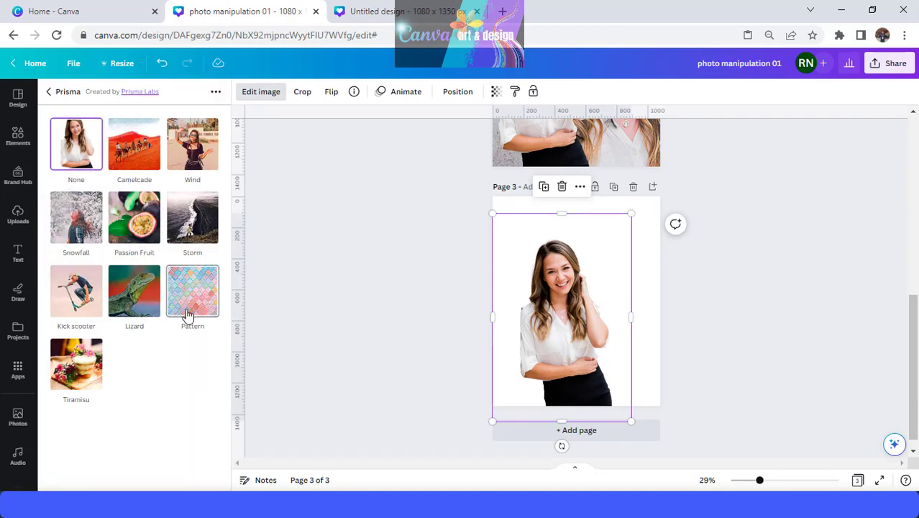
pyautogui.click(84, 308)
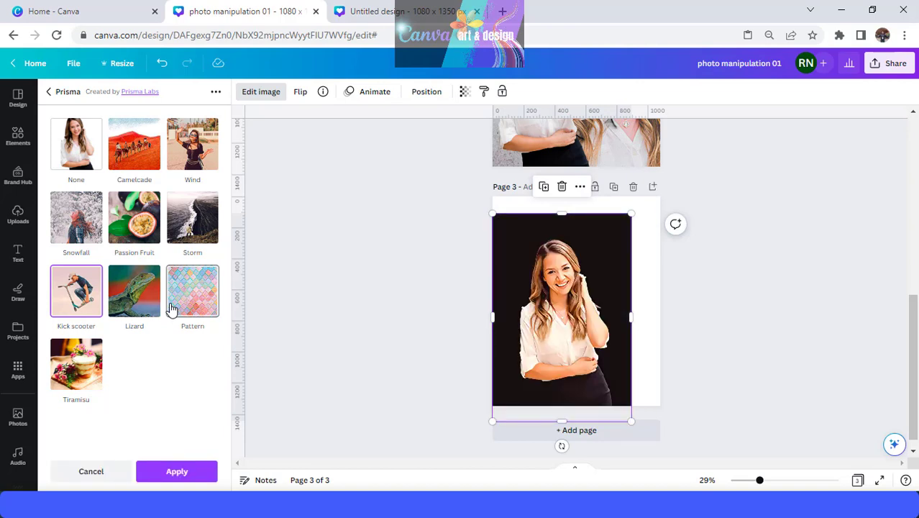
pyautogui.click(181, 473)
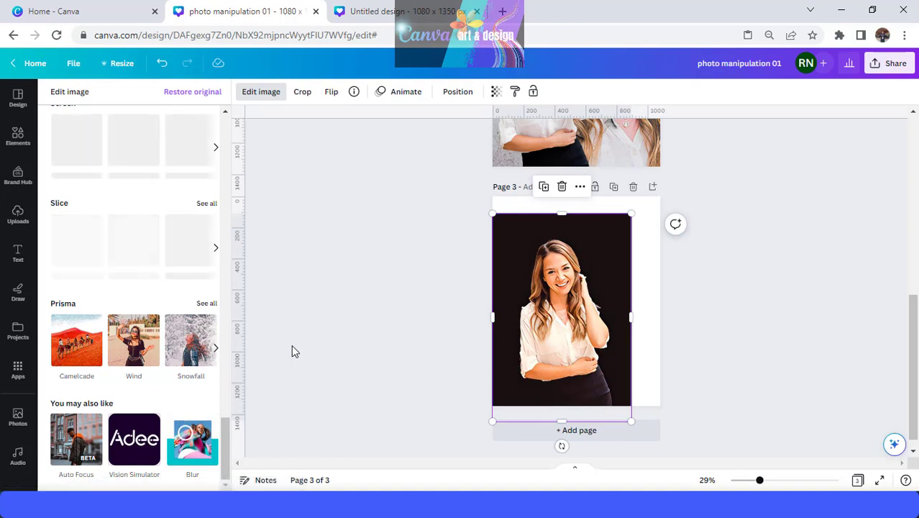
# Step: Remove the black background from the Prisma-styled portrait on page 3 with Background Remover
pyautogui.scroll(3, 269, 249)
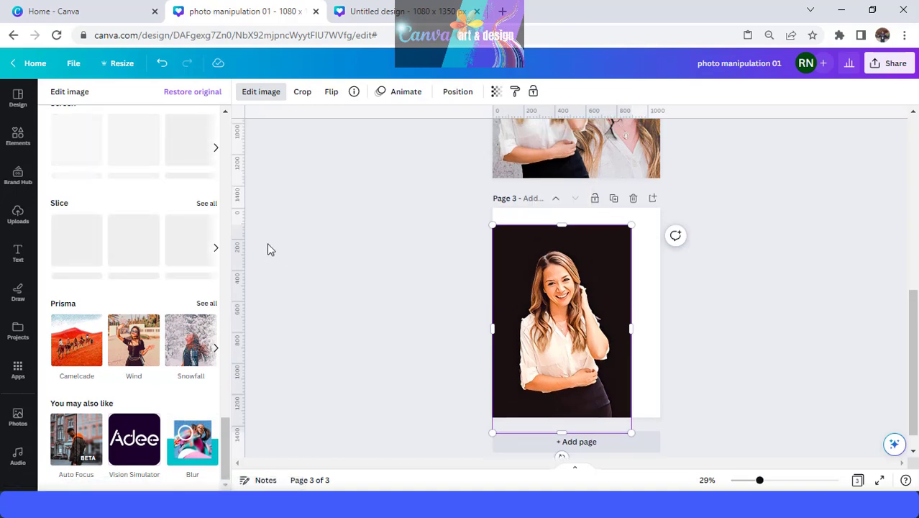
pyautogui.scroll(5, 158, 255)
pyautogui.scroll(10, 160, 255)
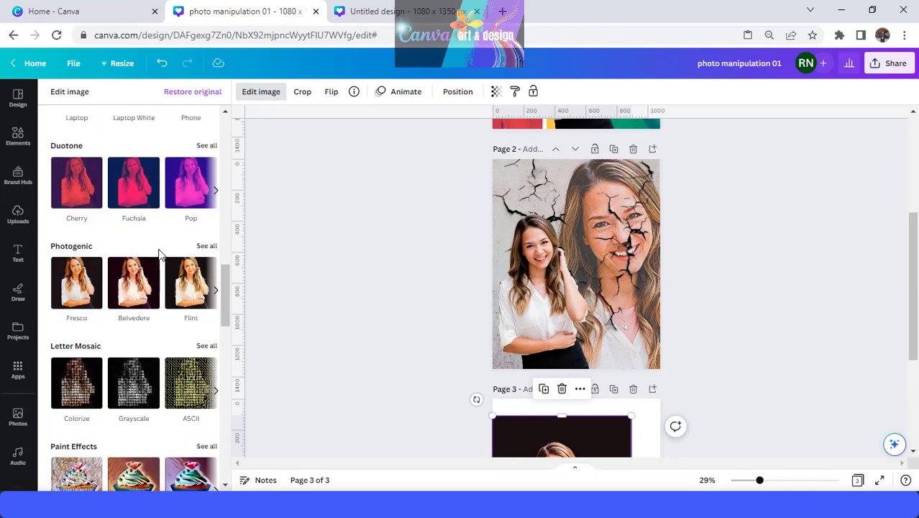
pyautogui.scroll(8, 160, 254)
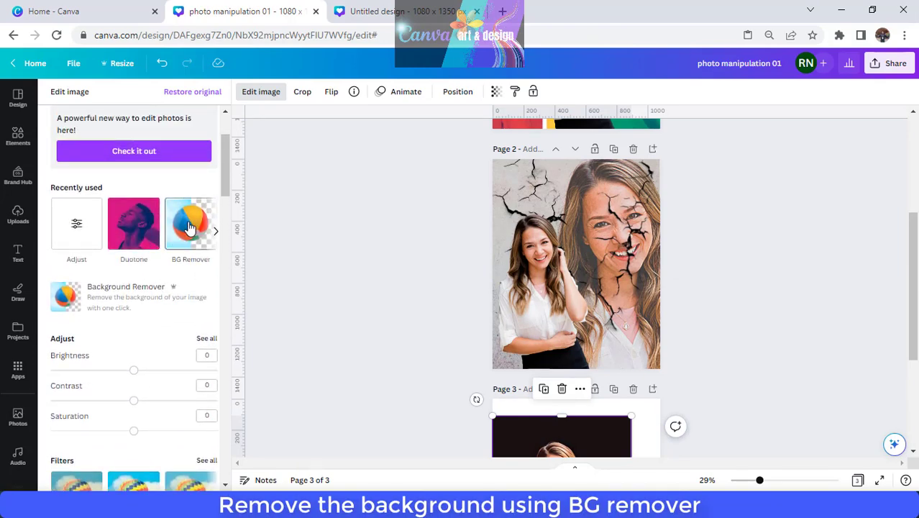
pyautogui.scroll(-3, 547, 257)
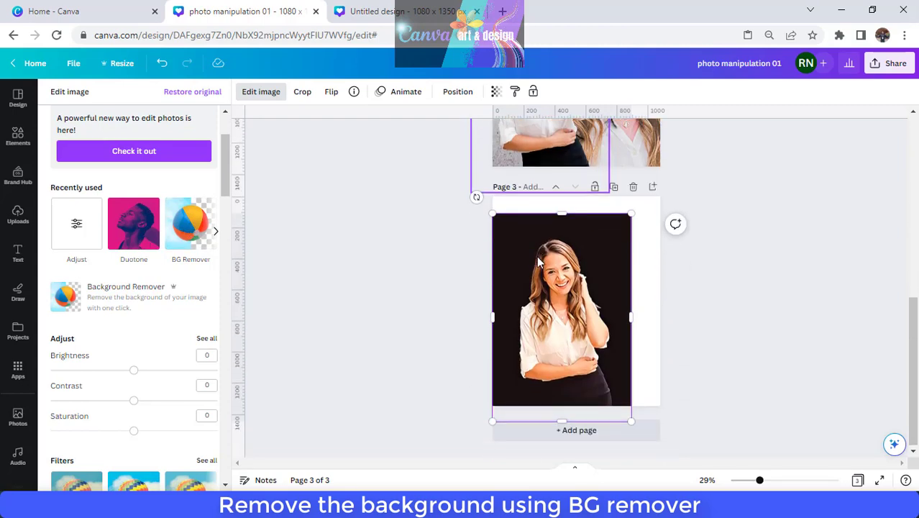
pyautogui.click(191, 230)
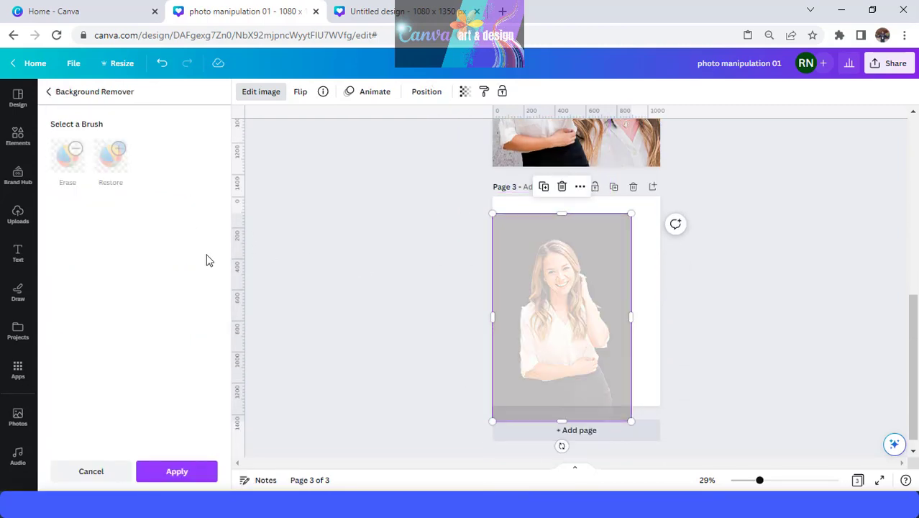
# Step: Erase the woman's shirt and arms below the hair with the Erase brush at size 82
pyautogui.click(68, 155)
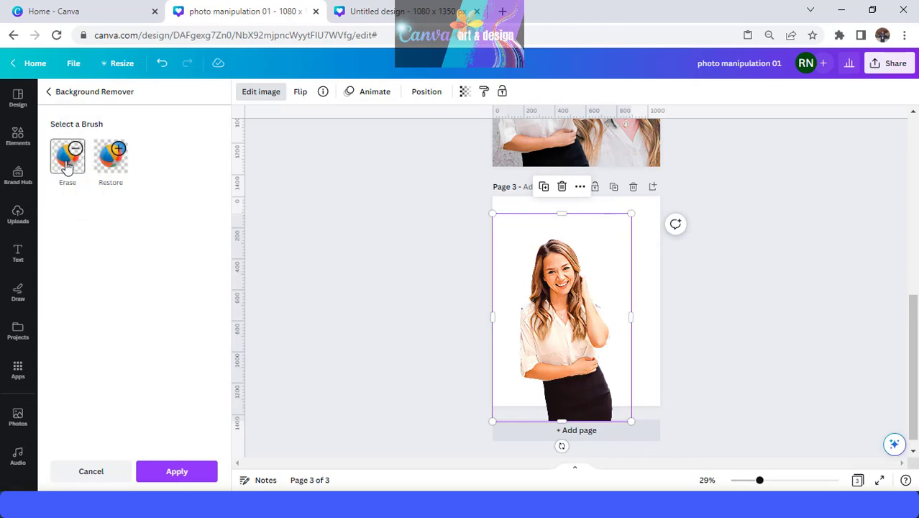
pyautogui.click(792, 479)
pyautogui.scroll(-2, 683, 311)
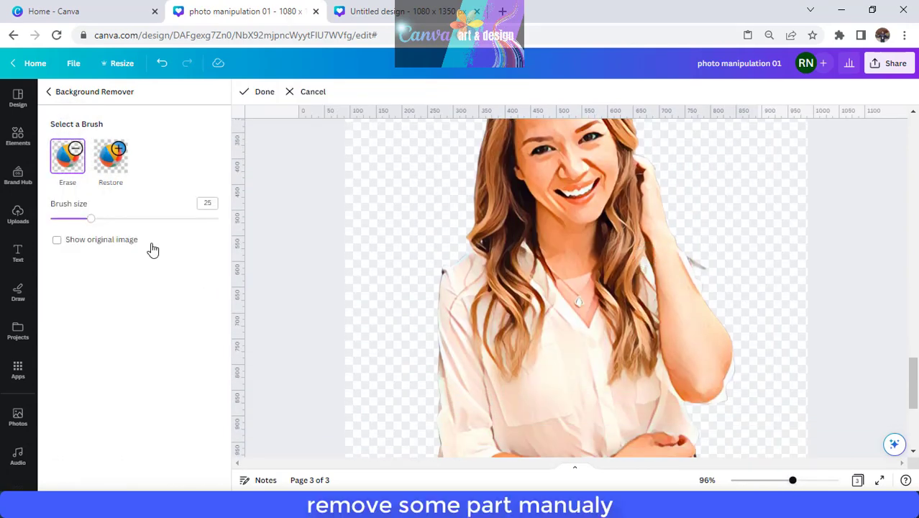
pyautogui.click(188, 220)
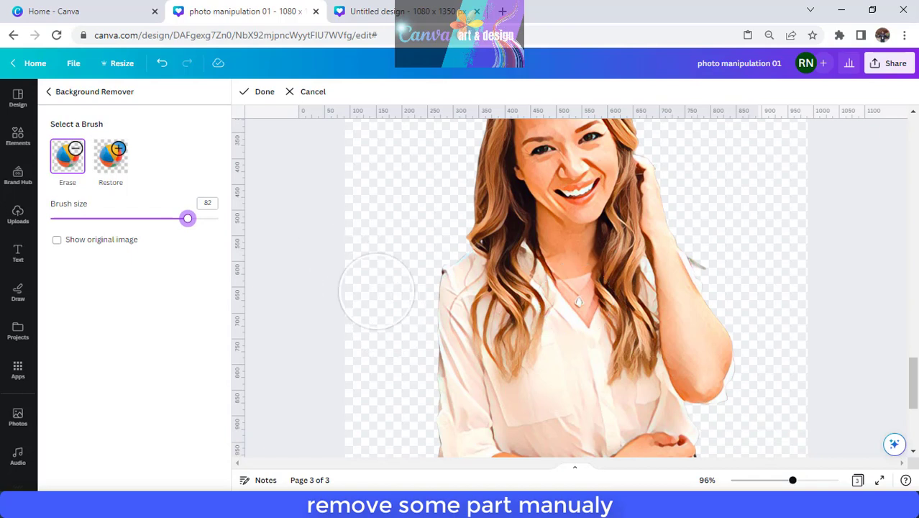
pyautogui.moveTo(390, 308)
pyautogui.mouseDown()
pyautogui.moveTo(430, 350)
pyautogui.moveTo(468, 367)
pyautogui.moveTo(500, 368)
pyautogui.moveTo(550, 333)
pyautogui.moveTo(602, 374)
pyautogui.moveTo(637, 381)
pyautogui.moveTo(697, 309)
pyautogui.moveTo(717, 303)
pyautogui.moveTo(727, 262)
pyautogui.mouseUp()
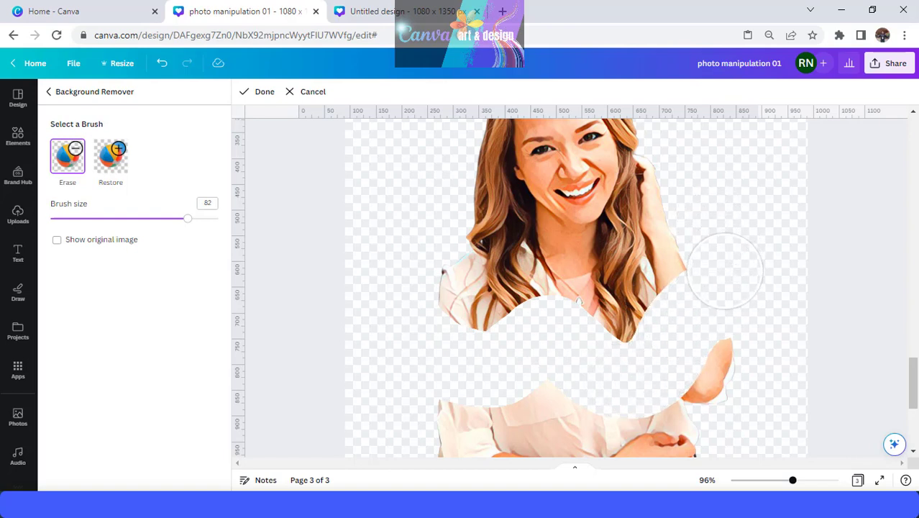
pyautogui.moveTo(713, 317)
pyautogui.mouseDown()
pyautogui.moveTo(739, 360)
pyautogui.moveTo(729, 390)
pyautogui.moveTo(578, 428)
pyautogui.moveTo(438, 427)
pyautogui.moveTo(424, 406)
pyautogui.mouseUp()
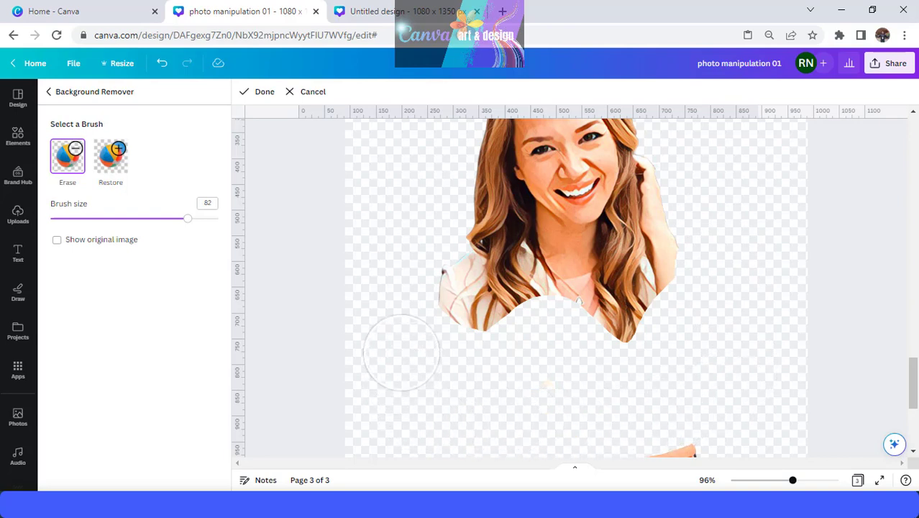
pyautogui.moveTo(414, 313); pyautogui.dragTo(391, 281)
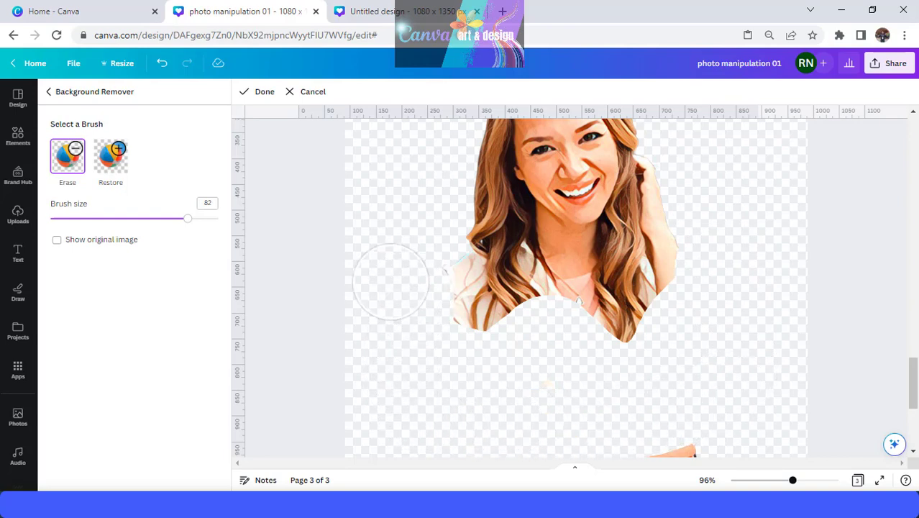
# Step: Erase the remaining lower body and skirt, and apply the background removal
pyautogui.scroll(-3, 391, 281)
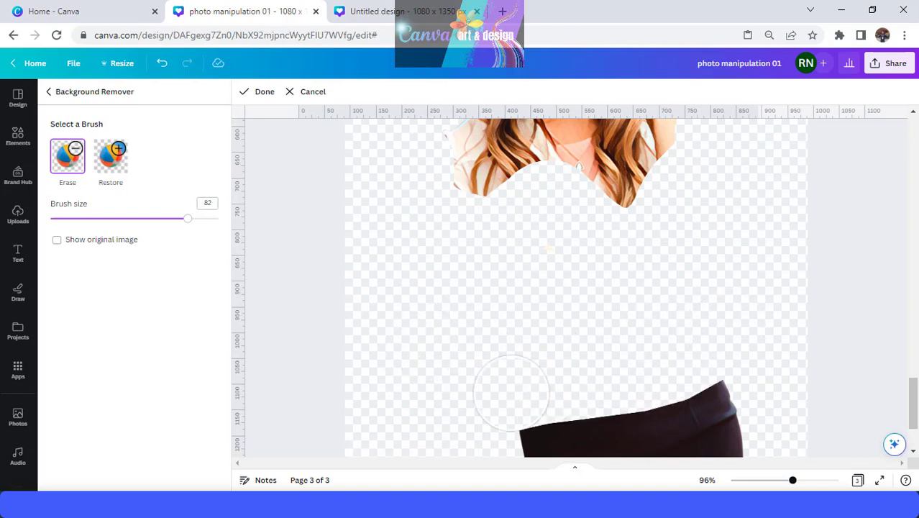
pyautogui.moveTo(511, 393); pyautogui.dragTo(718, 416)
pyautogui.scroll(-3, 714, 390)
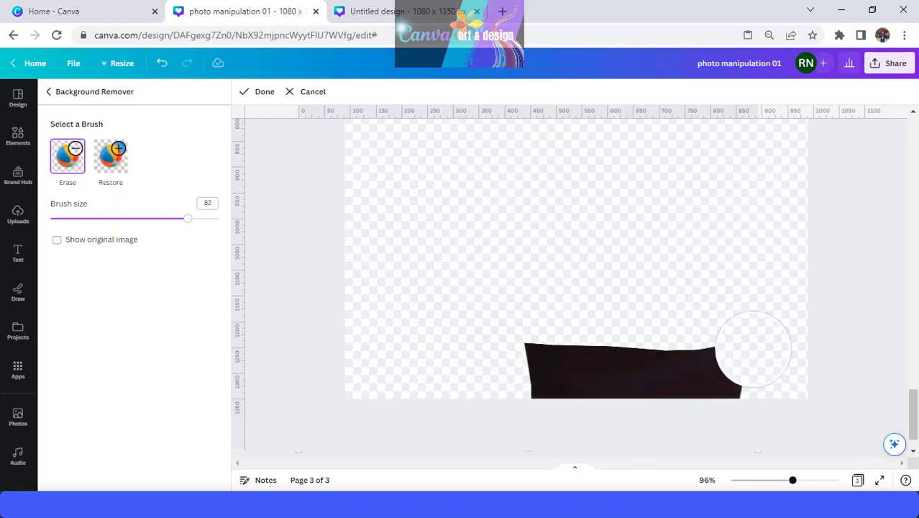
pyautogui.moveTo(754, 349); pyautogui.dragTo(510, 377)
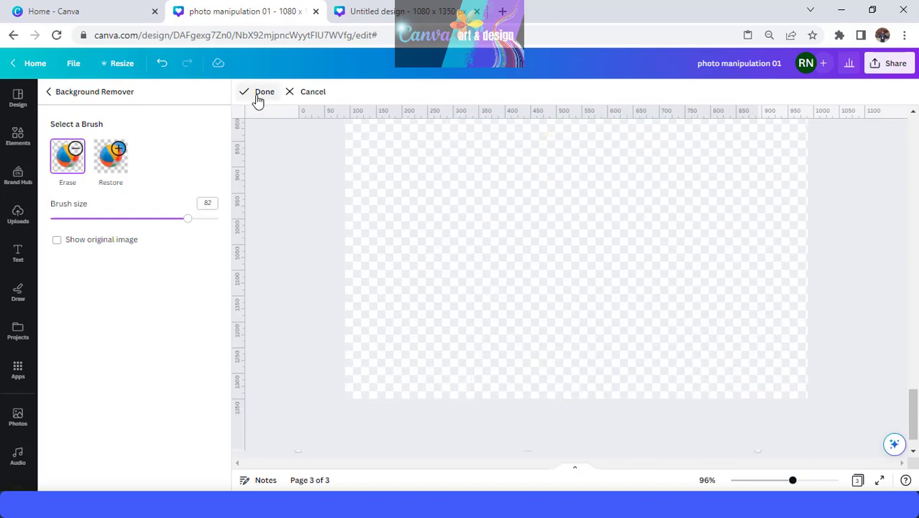
pyautogui.click(262, 92)
pyautogui.click(182, 472)
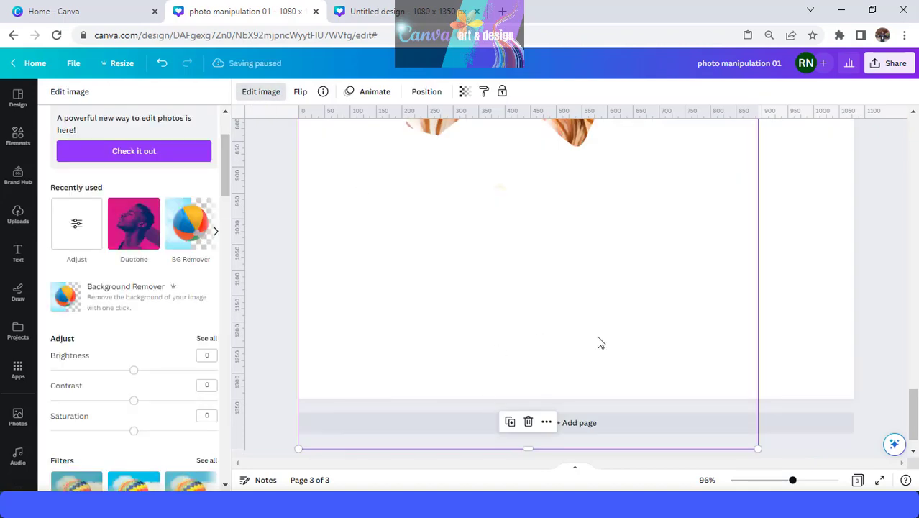
# Step: Crop away the empty area below the woman's head cutout and move the cutout to the middle of page 3
pyautogui.scroll(1, 625, 381)
pyautogui.moveTo(781, 488); pyautogui.dragTo(763, 481)
pyautogui.click(573, 398)
pyautogui.moveTo(563, 394); pyautogui.dragTo(564, 314)
pyautogui.moveTo(566, 258); pyautogui.dragTo(593, 296)
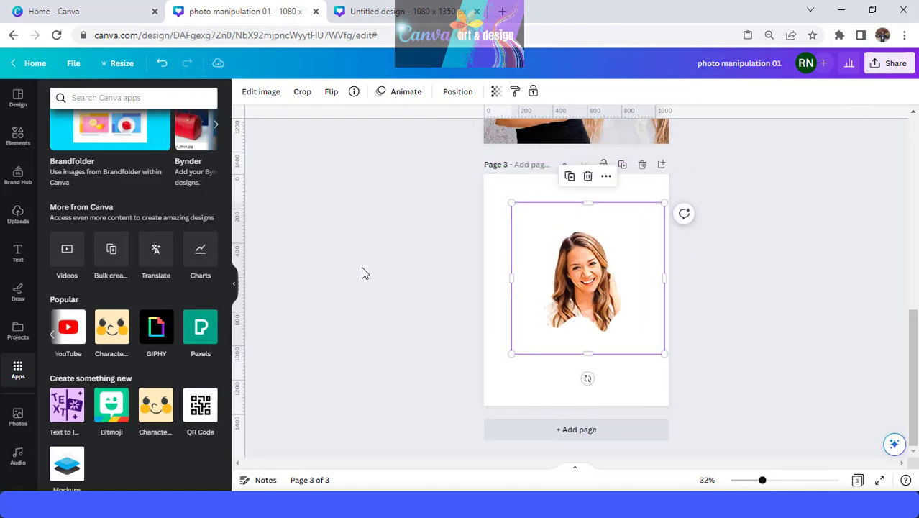
# Step: Add the recently used blank canvas photo with the teal background to page 3
pyautogui.click(18, 135)
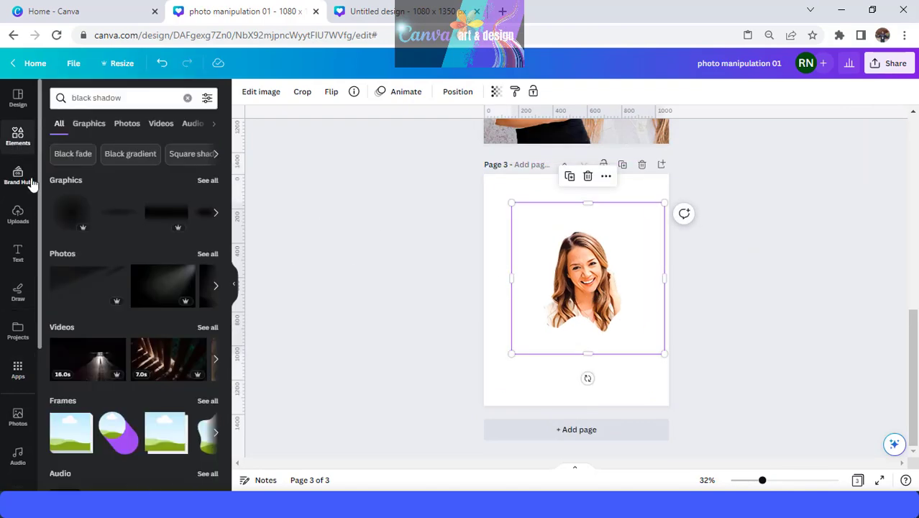
pyautogui.click(18, 137)
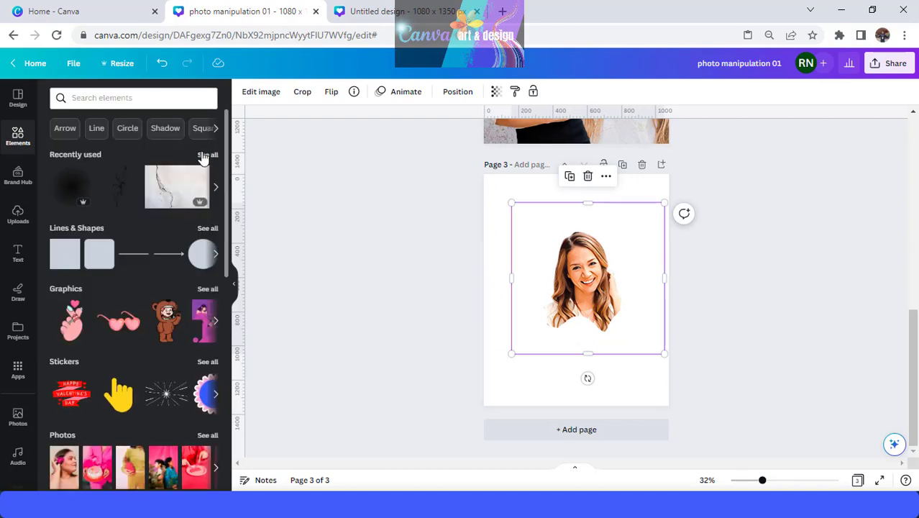
pyautogui.click(205, 156)
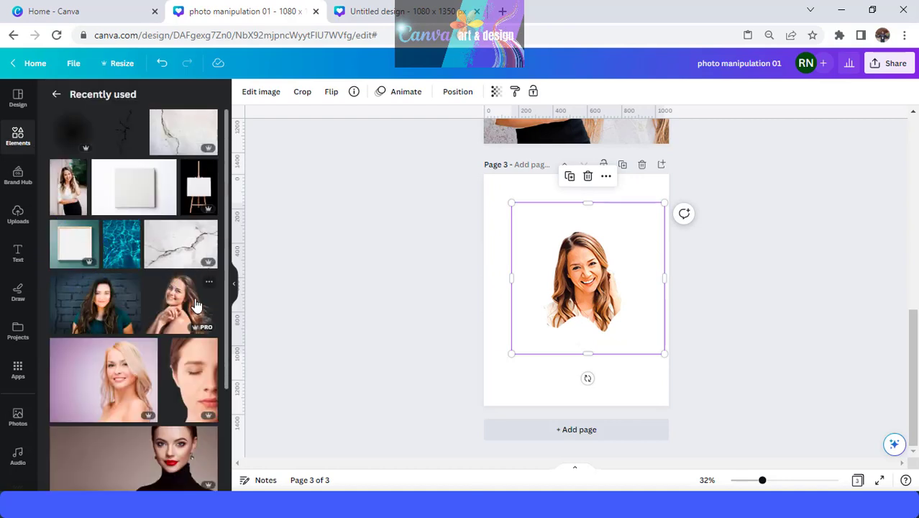
pyautogui.click(87, 230)
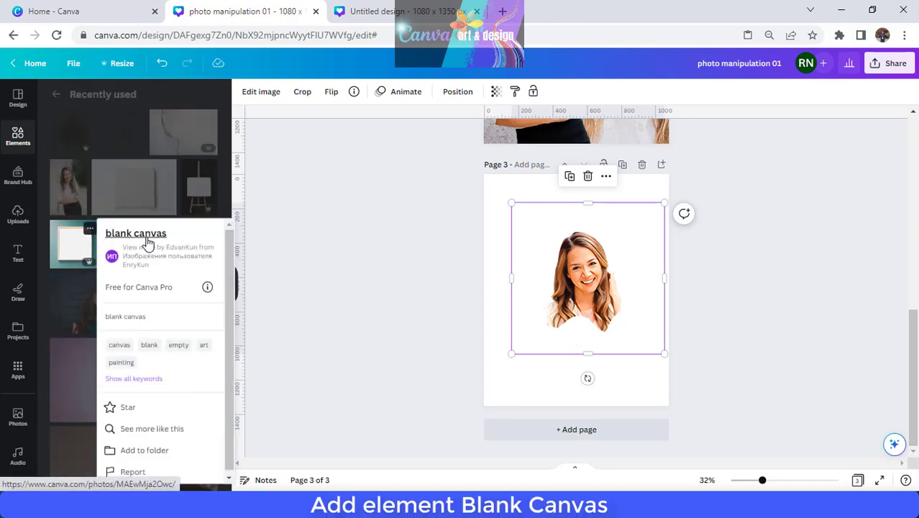
pyautogui.click(74, 247)
pyautogui.click(74, 248)
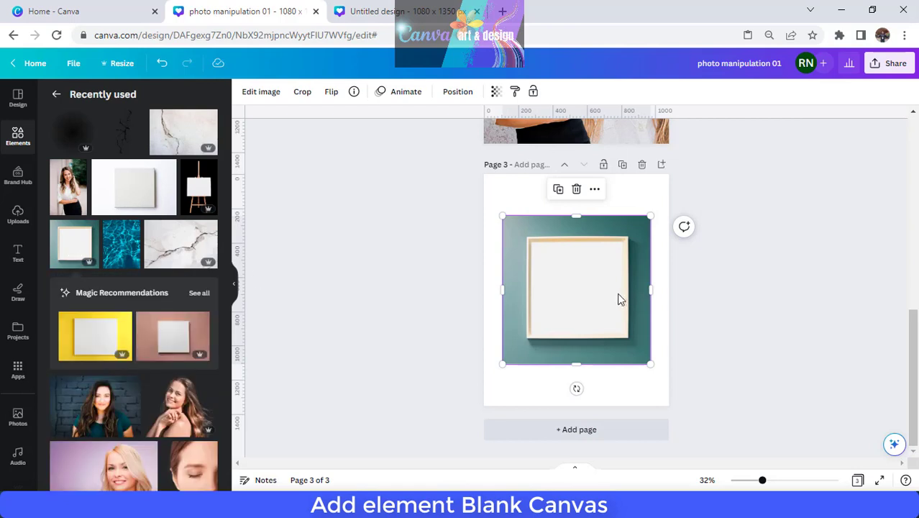
# Step: Enlarge the blank canvas photo to cover page 3, aligned so the frame's lower-left corner falls inside the page
pyautogui.moveTo(650, 364); pyautogui.dragTo(753, 467)
pyautogui.moveTo(653, 333); pyautogui.dragTo(634, 273)
pyautogui.moveTo(730, 160); pyautogui.dragTo(777, 133)
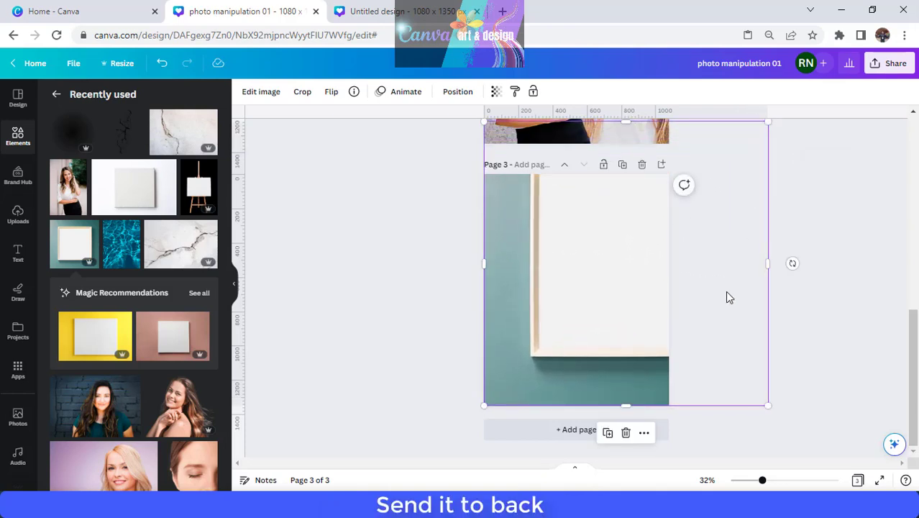
# Step: Send the blank canvas photo to the back, behind the woman's head cutout
pyautogui.rightClick(610, 282)
pyautogui.moveTo(648, 309)
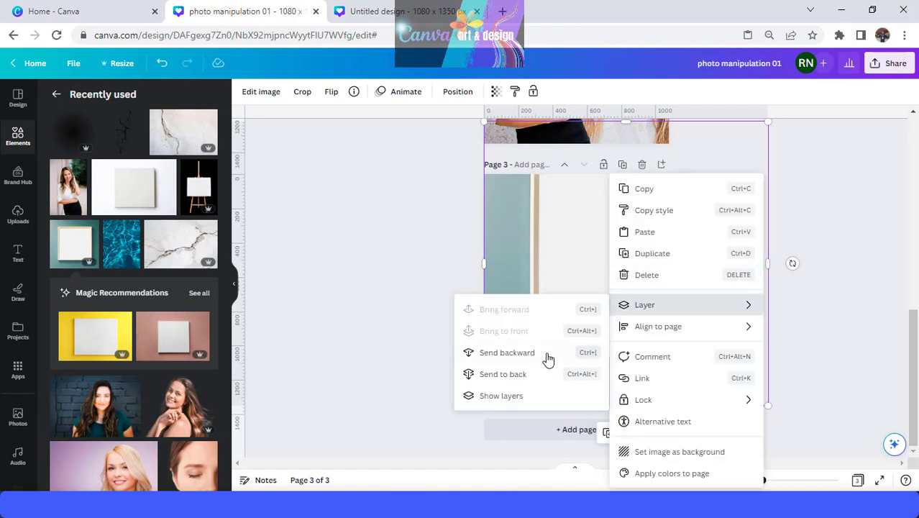
pyautogui.click(532, 374)
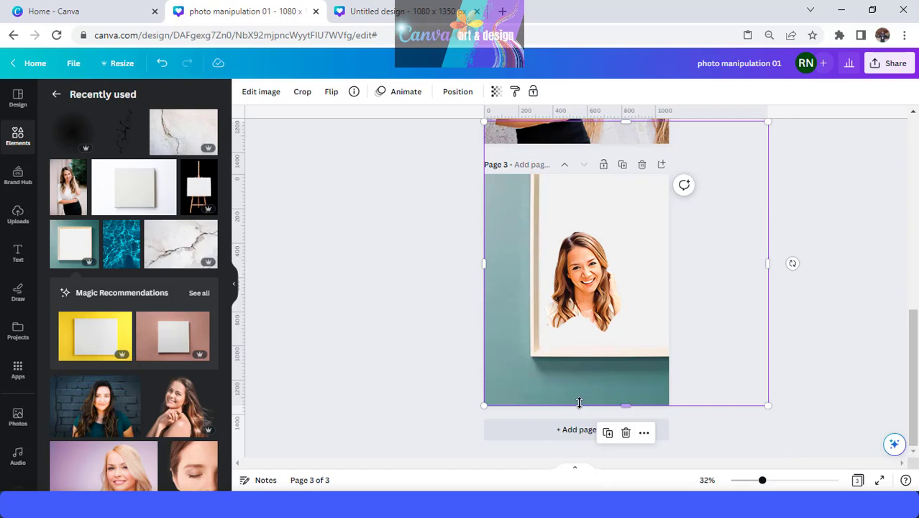
pyautogui.click(473, 323)
# Step: Enlarge the woman's head cutout and position it inside the canvas frame toward the page's right edge
pyautogui.click(630, 288)
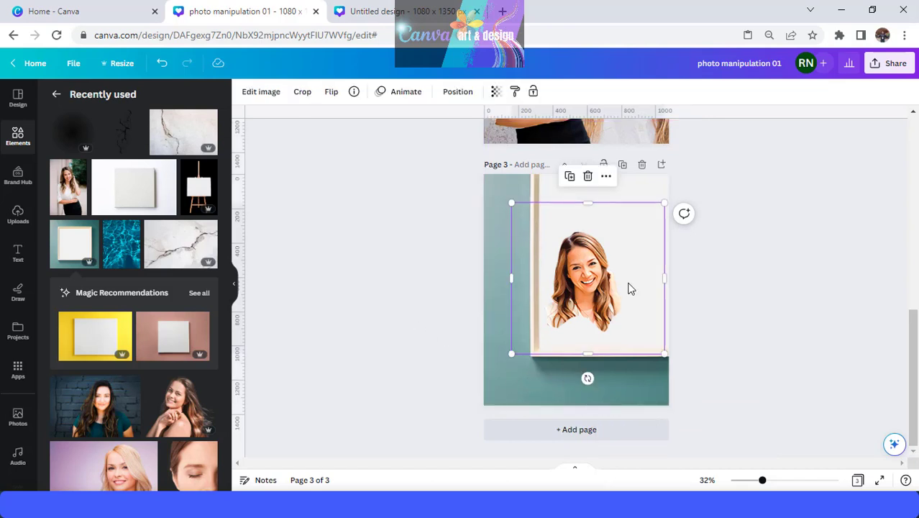
pyautogui.moveTo(666, 204); pyautogui.dragTo(735, 135)
pyautogui.moveTo(635, 248); pyautogui.dragTo(633, 250)
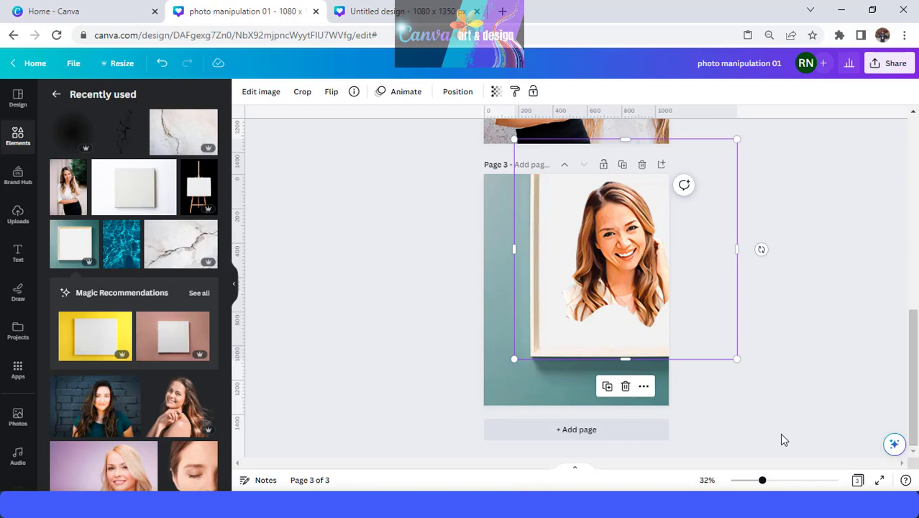
# Step: Set the transparency of the woman's cutout to 78
pyautogui.click(784, 480)
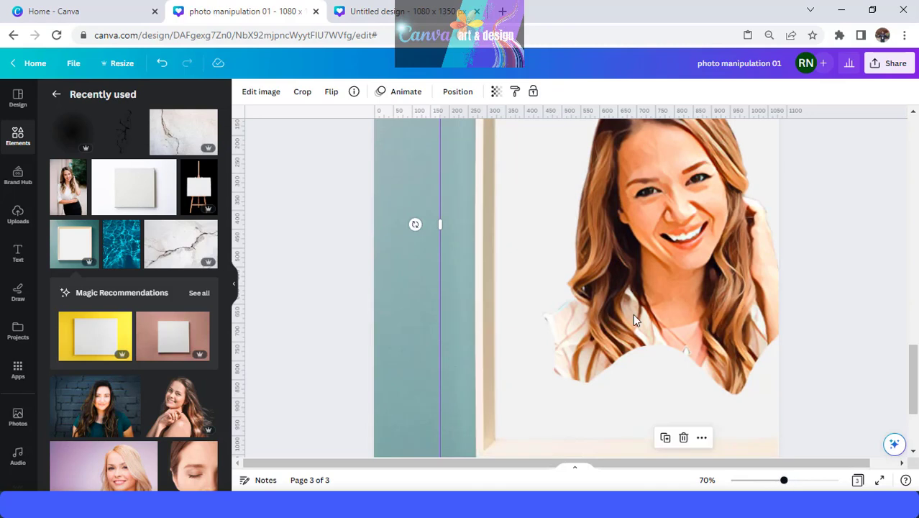
pyautogui.click(497, 92)
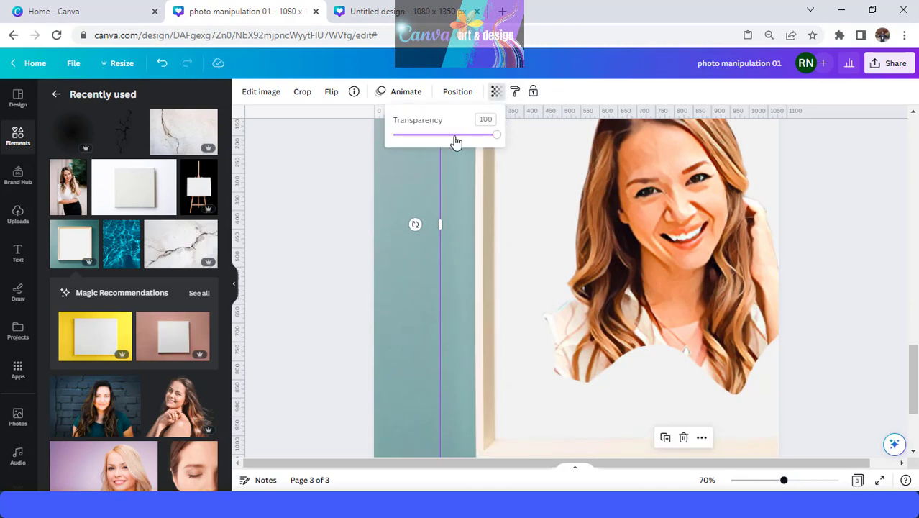
pyautogui.click(475, 136)
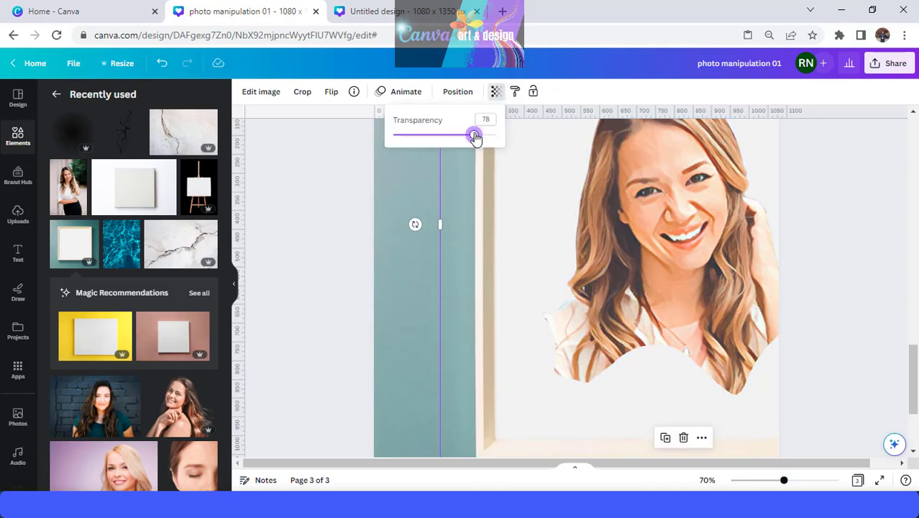
# Step: Adjust the woman's cutout to saturation 16 and blur -23
pyautogui.click(262, 95)
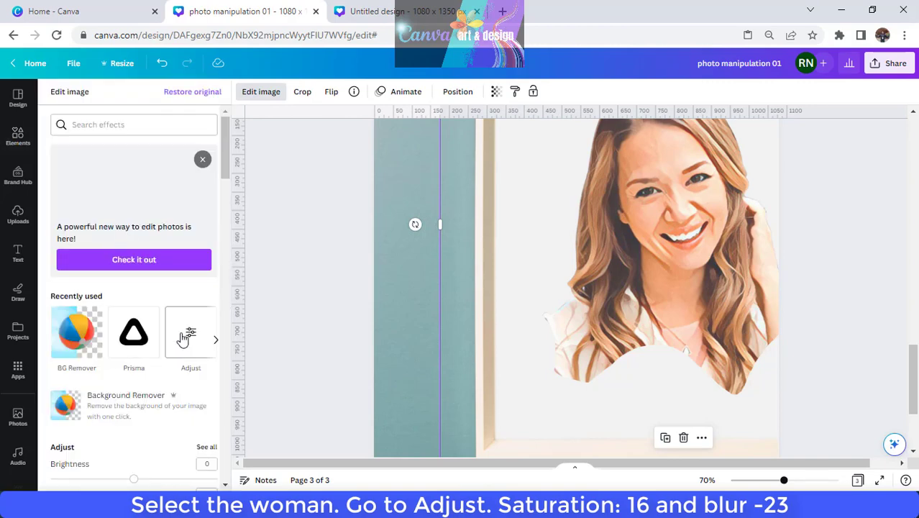
pyautogui.click(185, 337)
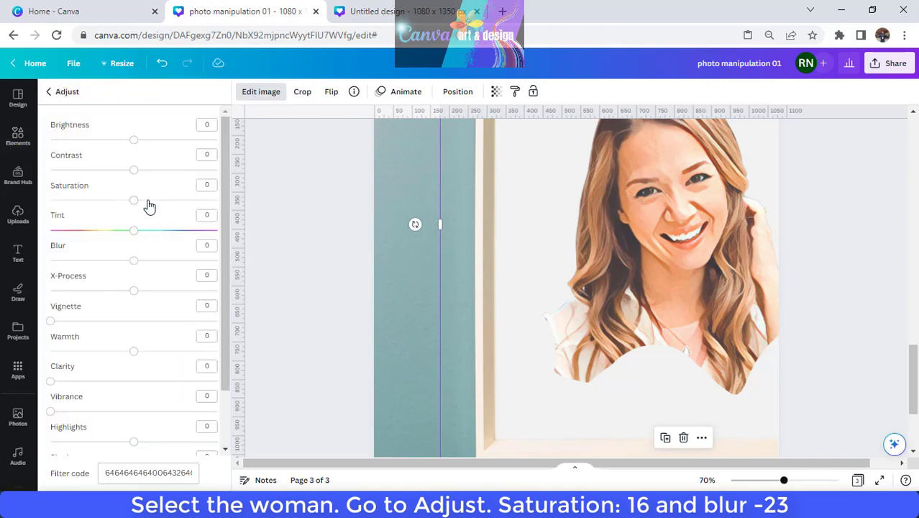
pyautogui.click(116, 261)
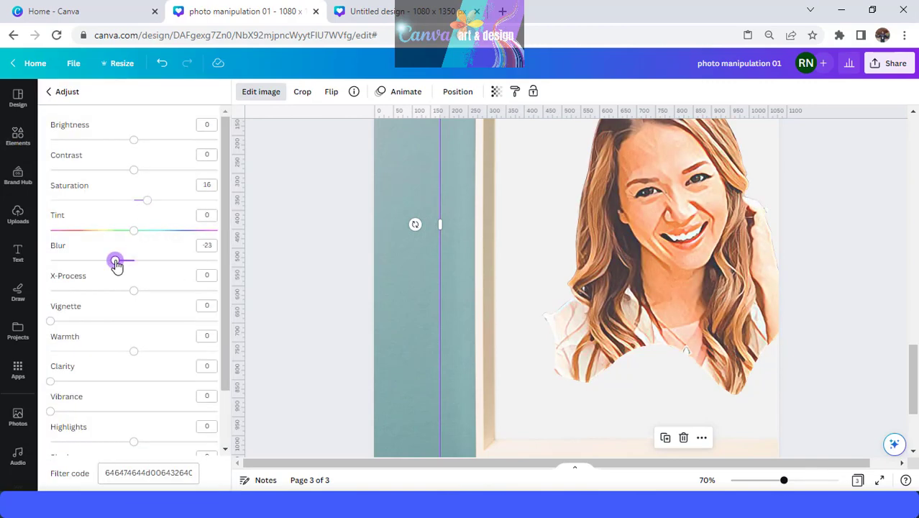
# Step: Search the elements for "splatter" and add the fine scattered splatter graphic to page 3
pyautogui.click(16, 136)
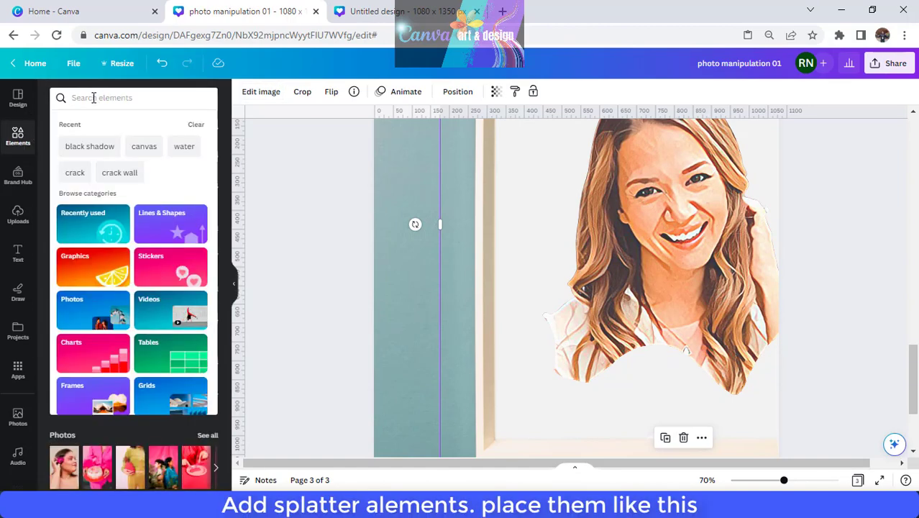
pyautogui.click(94, 98)
pyautogui.write('splatte')
pyautogui.write('r')
pyautogui.press('Return')
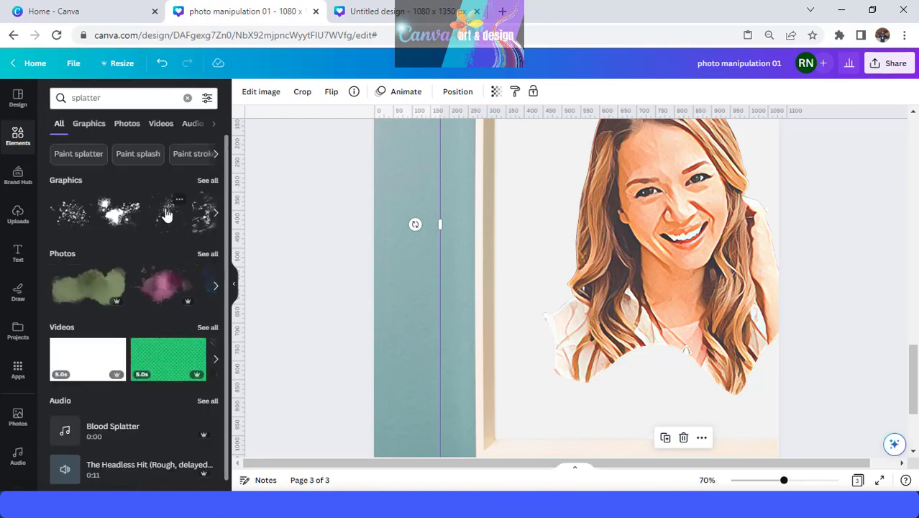
pyautogui.click(166, 214)
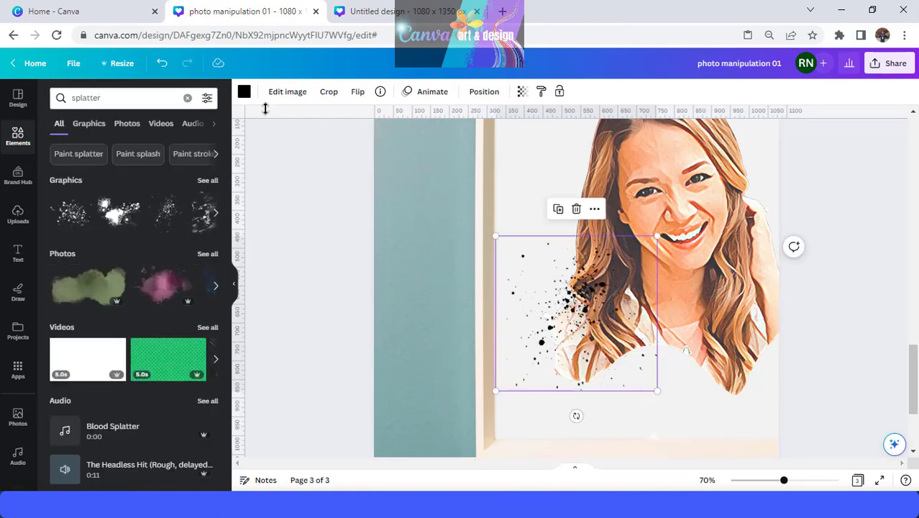
# Step: Recolor the black splatter with the orange-brown #B27141 sampled from the woman's hair
pyautogui.click(244, 94)
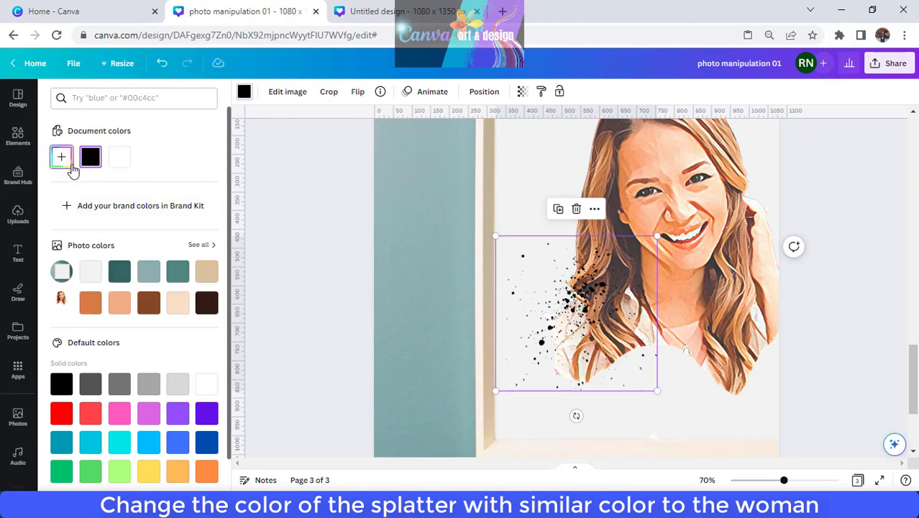
pyautogui.click(62, 156)
pyautogui.click(198, 267)
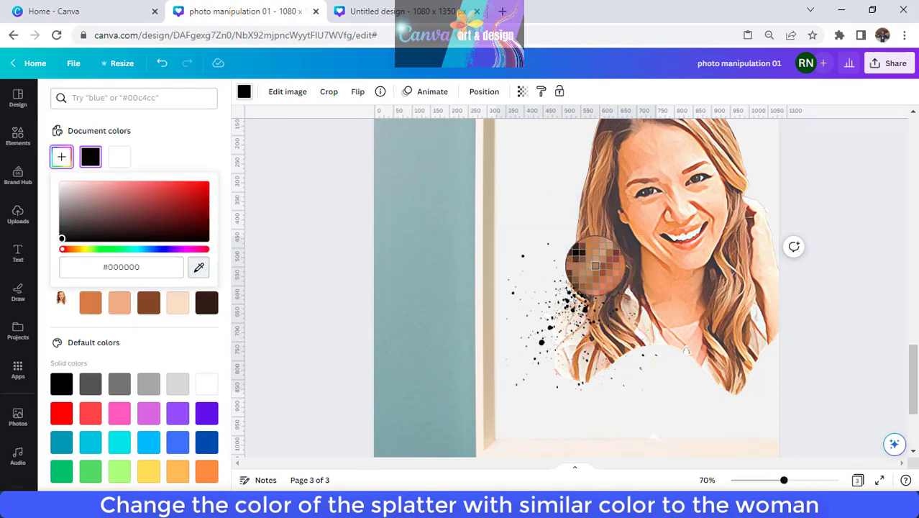
pyautogui.click(594, 277)
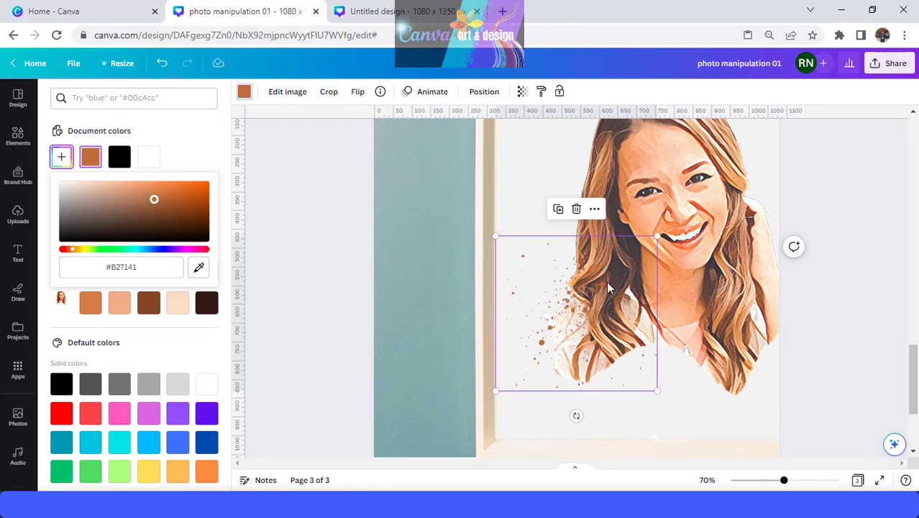
# Step: Duplicate the splatter, place the copy below the woman's neckline and recolor it with the skin tone #FCCEB4 sampled from her chest
pyautogui.click(558, 210)
pyautogui.moveTo(592, 291); pyautogui.dragTo(641, 338)
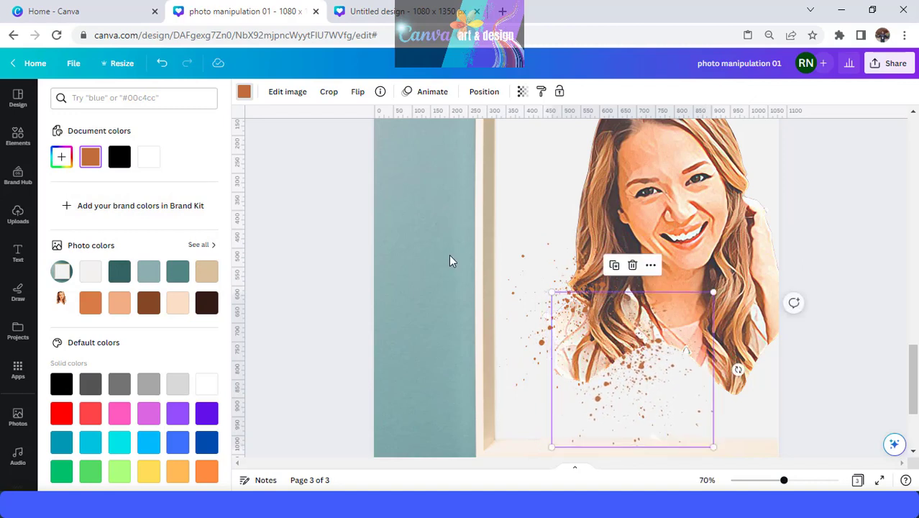
pyautogui.click(63, 158)
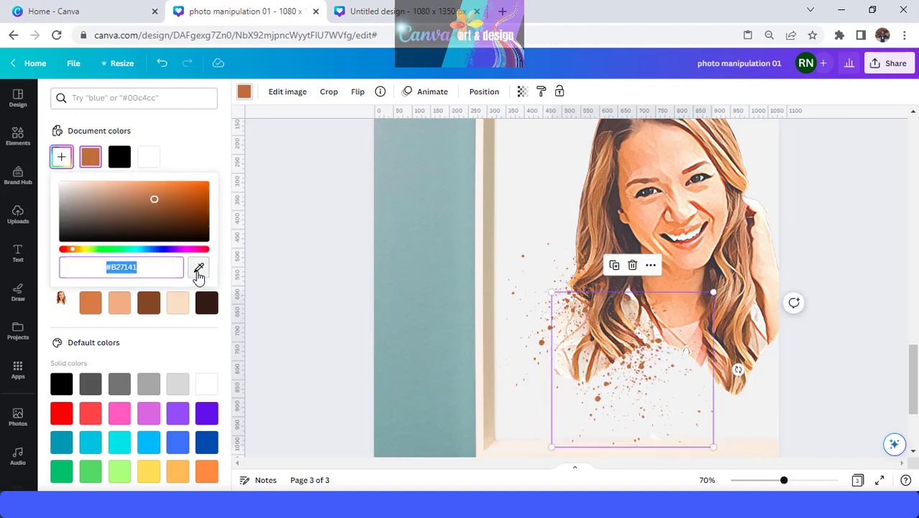
pyautogui.click(198, 271)
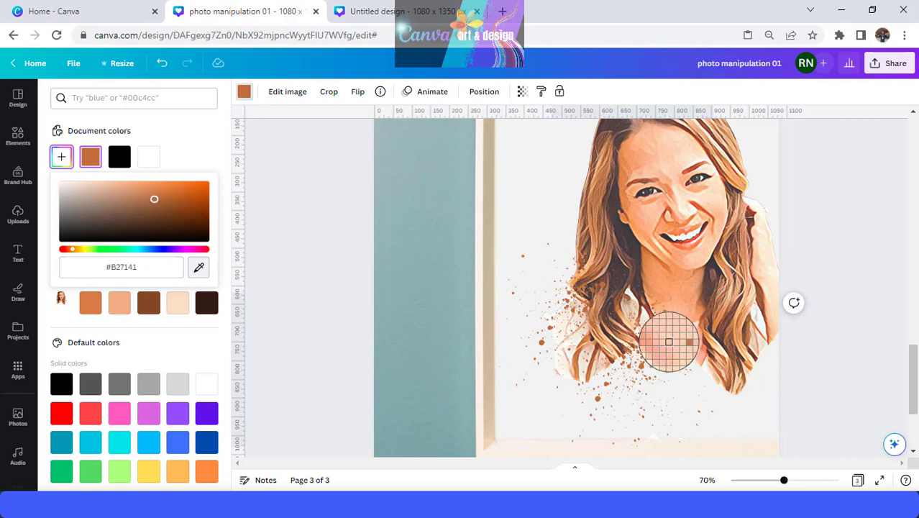
pyautogui.click(669, 342)
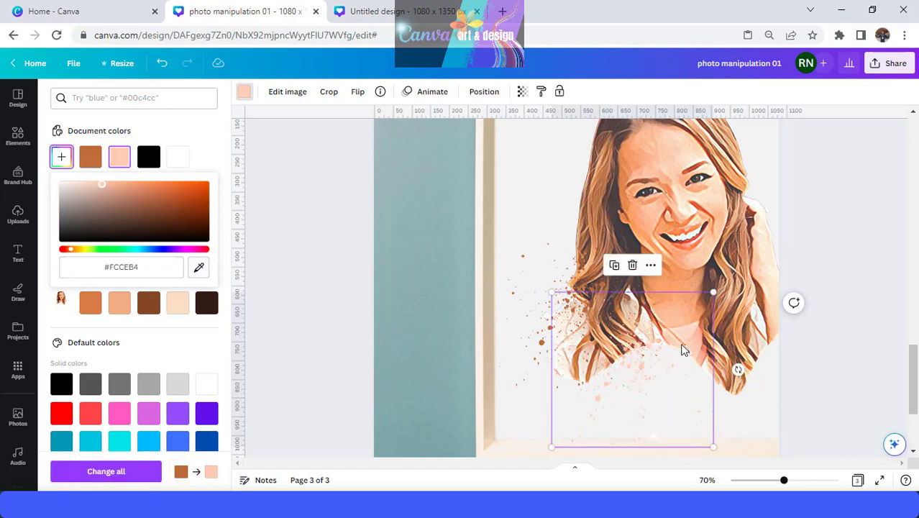
# Step: Duplicate the peach splatter, rotate and place the copy over the lower right hair ends, and recolor it with the document's orange-brown
pyautogui.click(615, 267)
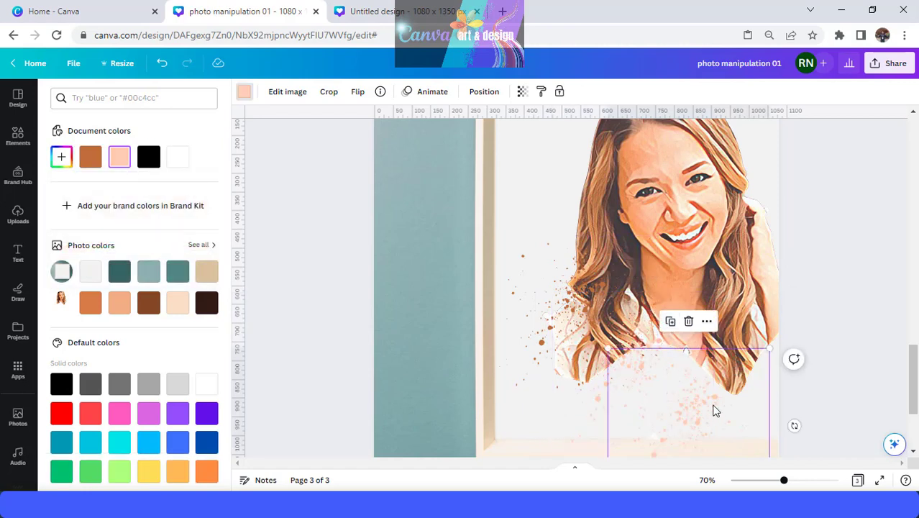
pyautogui.moveTo(716, 410); pyautogui.dragTo(732, 377)
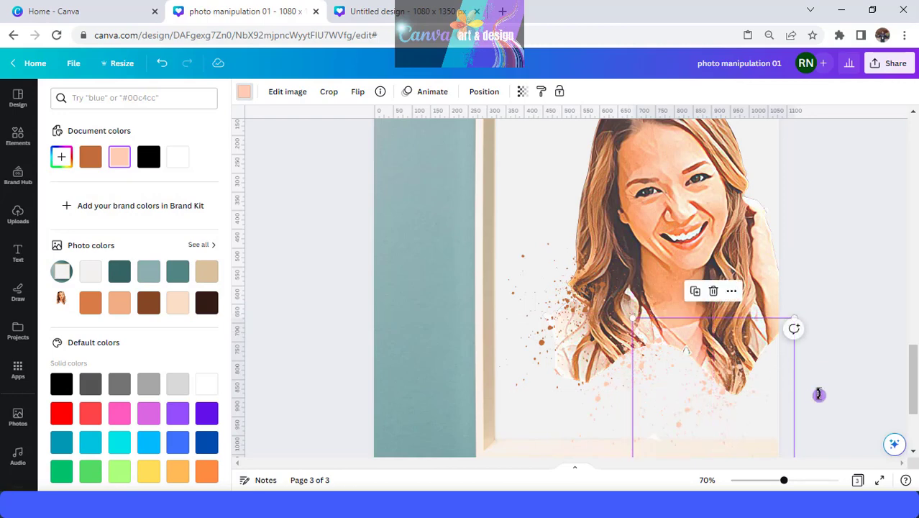
pyautogui.moveTo(820, 395); pyautogui.dragTo(788, 345)
pyautogui.moveTo(709, 384); pyautogui.dragTo(709, 383)
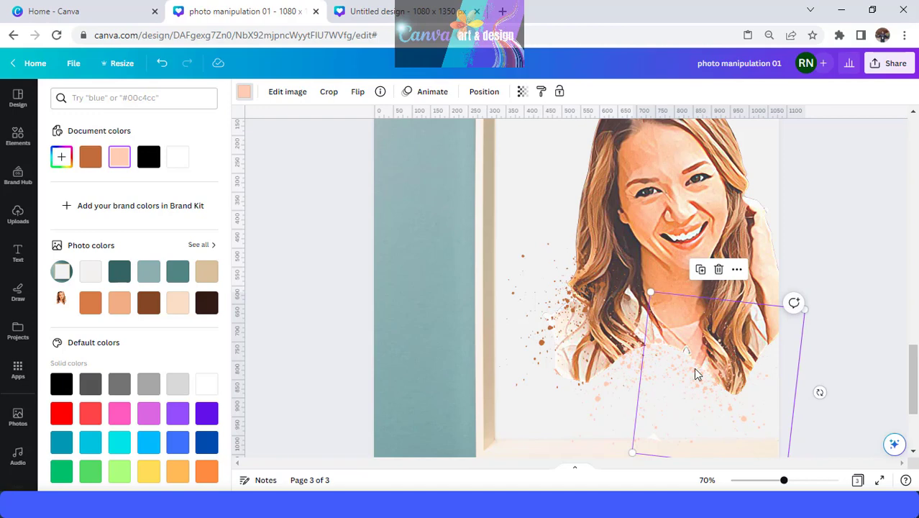
pyautogui.click(95, 158)
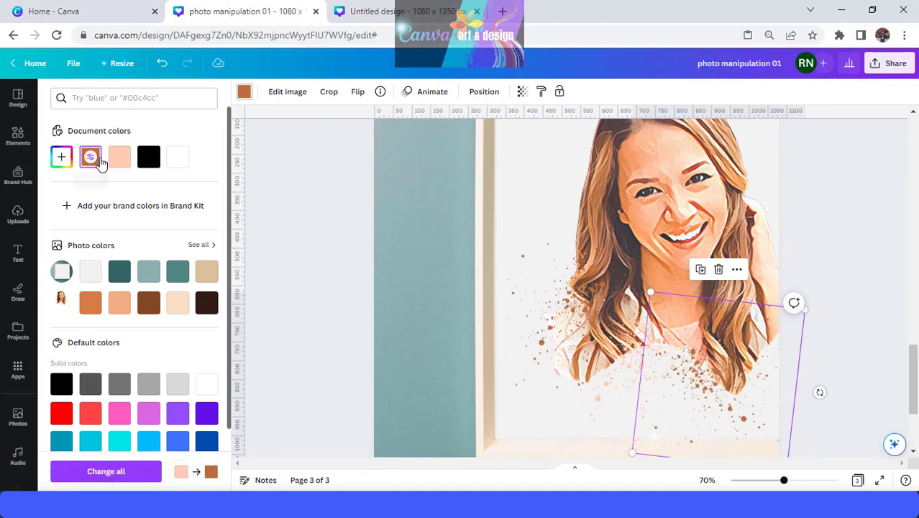
pyautogui.moveTo(709, 387); pyautogui.dragTo(712, 372)
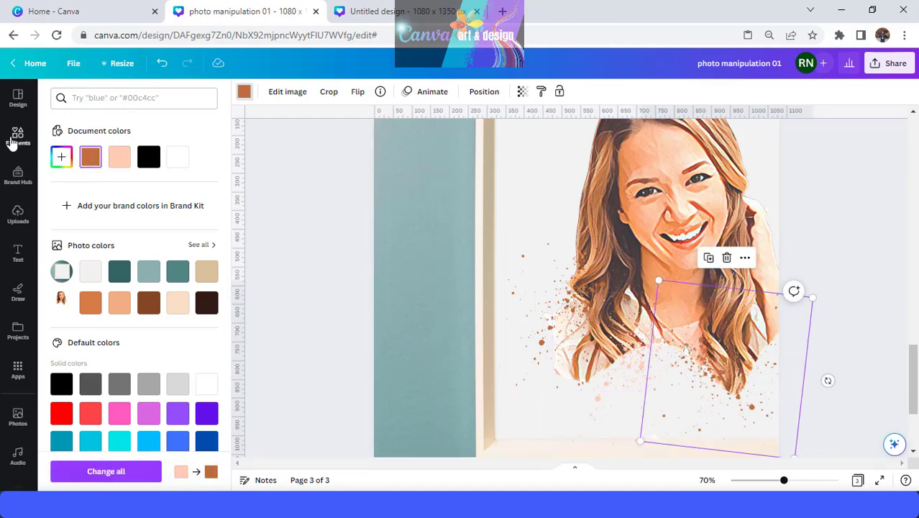
# Step: Add a second, denser splatter graphic from the full list of splatter graphics
pyautogui.click(18, 135)
pyautogui.click(78, 146)
pyautogui.click(205, 180)
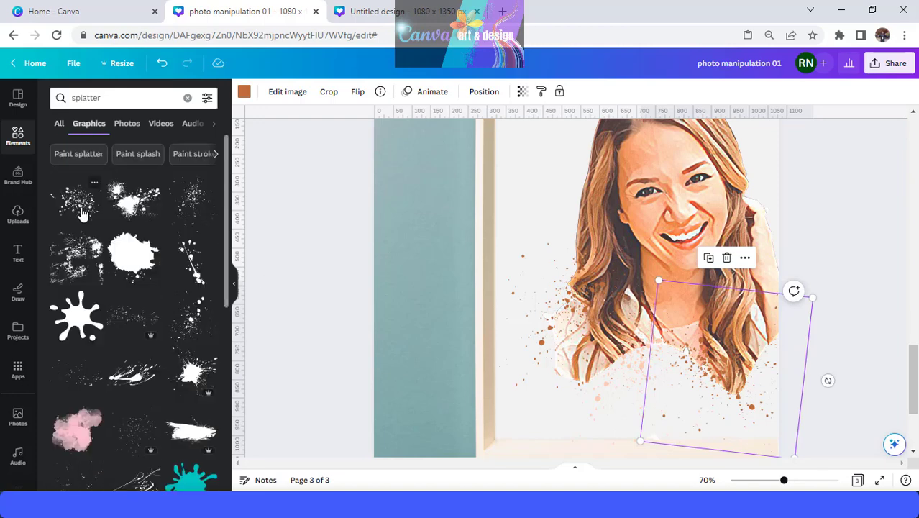
pyautogui.click(133, 200)
# Step: Recolor the denser splatter with light orange #F0B182 sampled from the woman's hair, and place it beside her hair and above her head
pyautogui.click(244, 91)
pyautogui.click(61, 157)
pyautogui.click(199, 267)
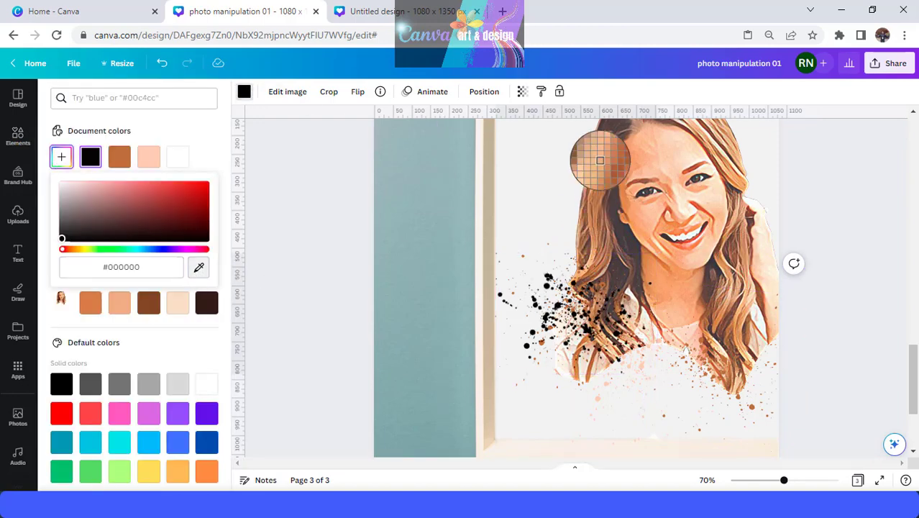
pyautogui.click(598, 150)
pyautogui.moveTo(569, 302); pyautogui.dragTo(609, 221)
pyautogui.moveTo(664, 260); pyautogui.dragTo(716, 285)
# Step: Recolor the splatter above the woman's head with a dark tone sampled from her portrait, and deselect it
pyautogui.click(61, 156)
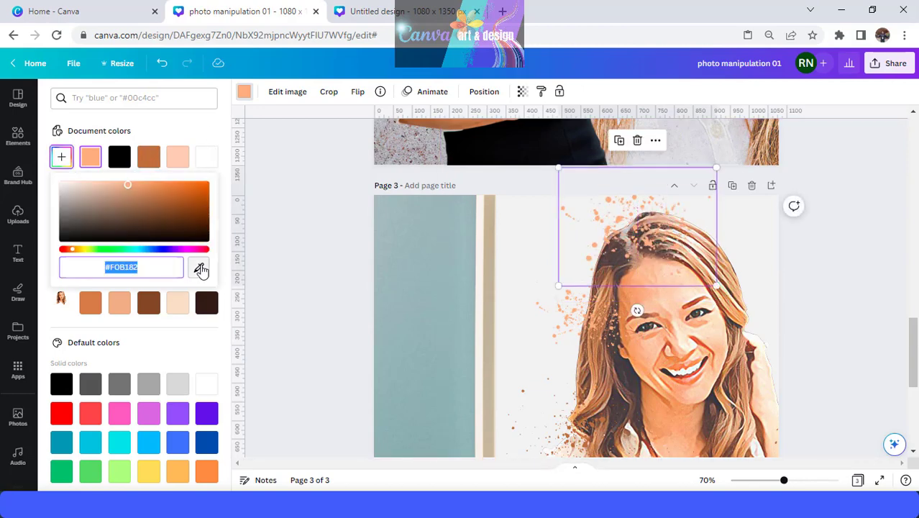
pyautogui.click(199, 267)
pyautogui.click(636, 308)
pyautogui.scroll(-4, 804, 343)
pyautogui.click(763, 379)
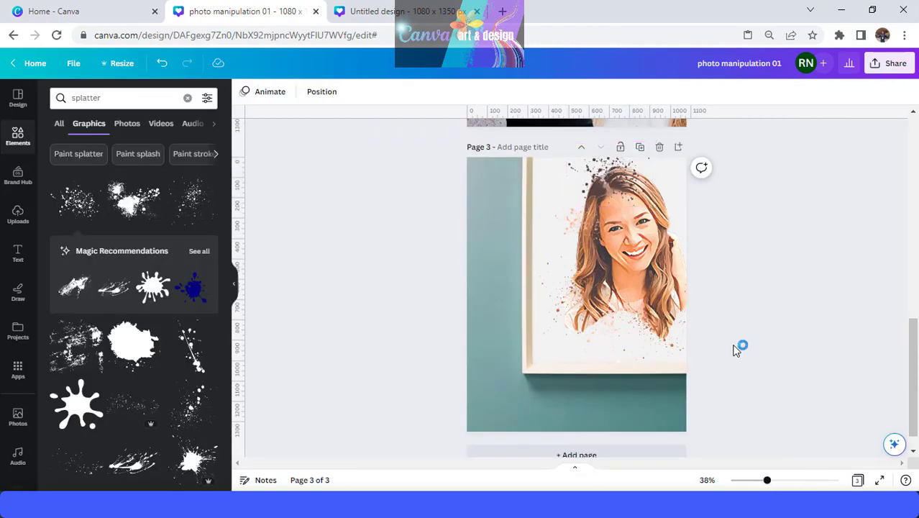
# Step: Copy the cut-out photo of the woman in the white shirt from page 2 and paste it onto page 3
pyautogui.scroll(3, 539, 220)
pyautogui.rightClick(539, 219)
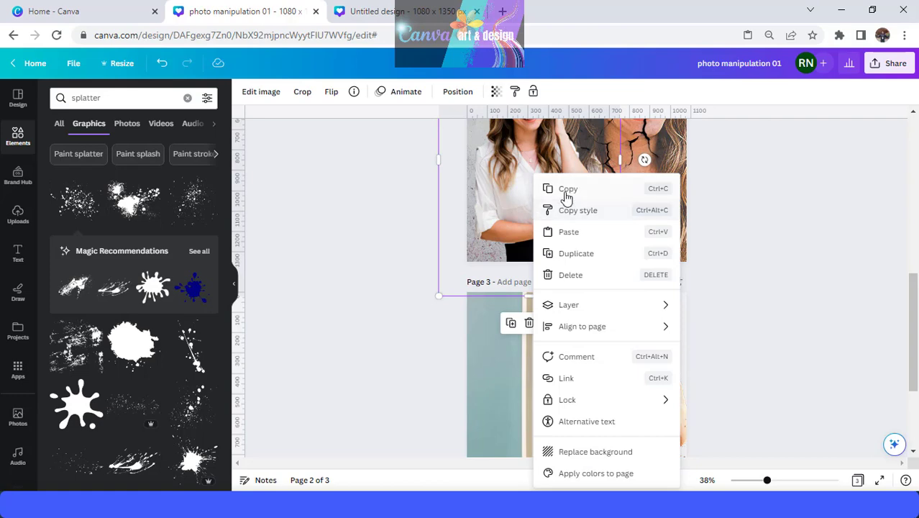
pyautogui.click(566, 190)
pyautogui.scroll(-3, 503, 324)
pyautogui.rightClick(502, 365)
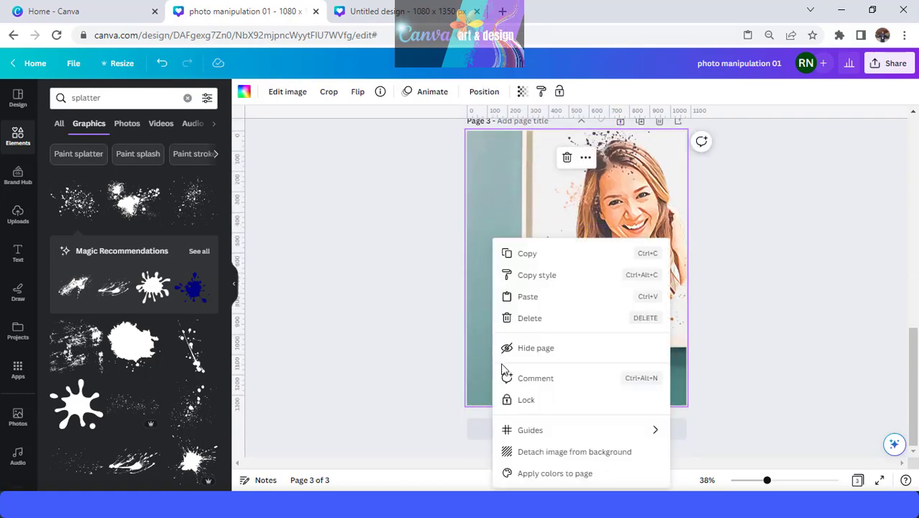
pyautogui.click(534, 298)
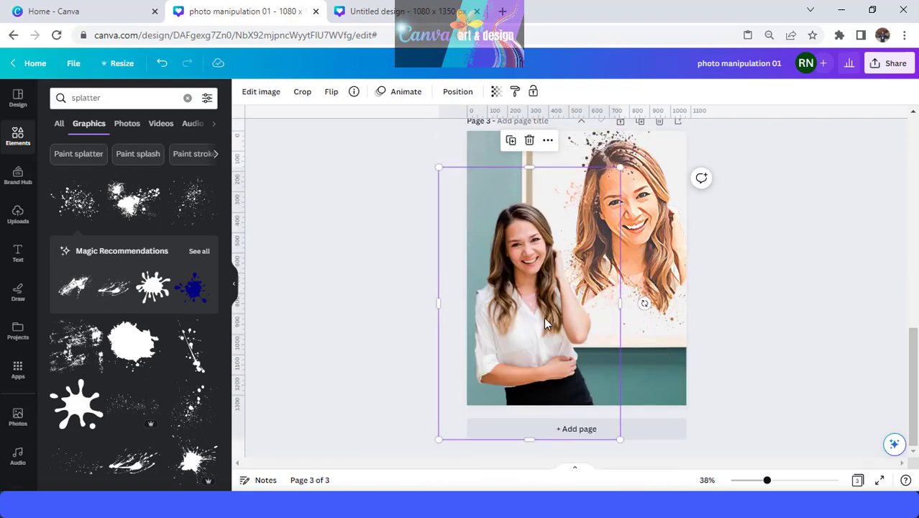
# Step: Deselect the pasted photo and review the designs on all three pages at a reduced zoom
pyautogui.click(751, 480)
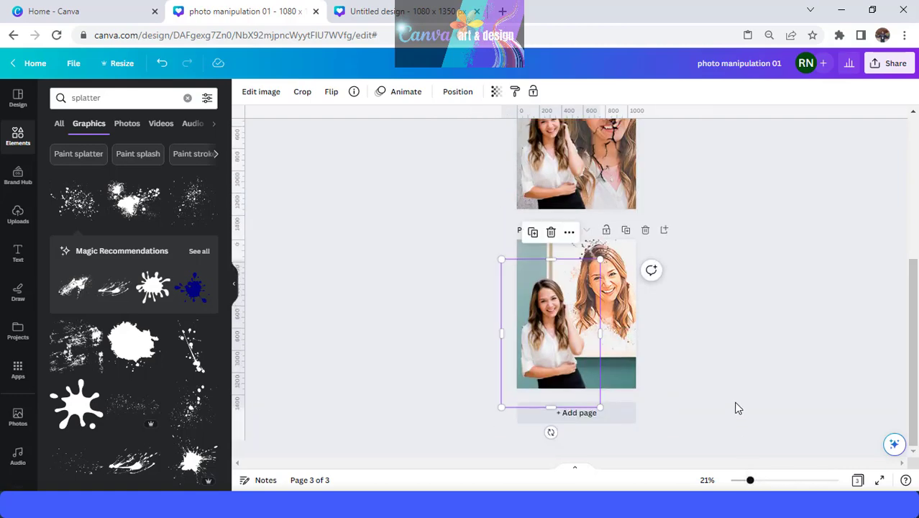
pyautogui.click(724, 372)
pyautogui.scroll(5, 724, 372)
pyautogui.scroll(1, 724, 371)
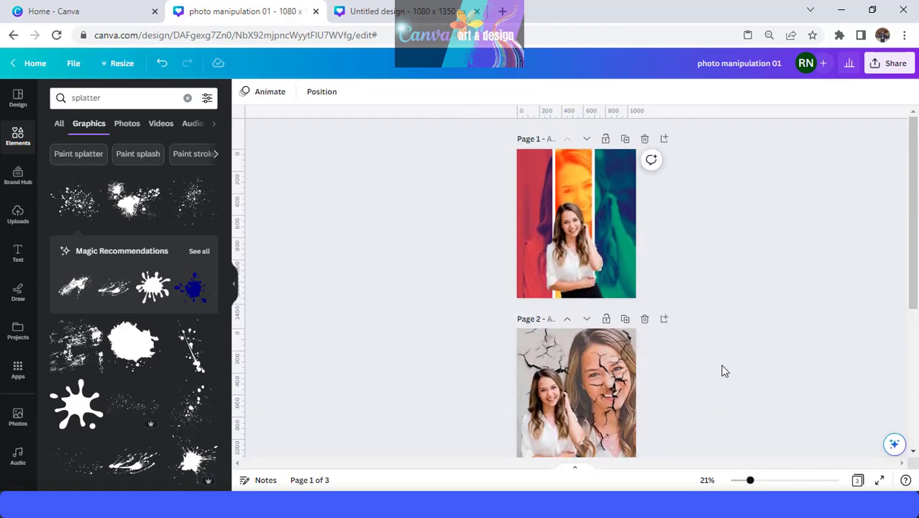
pyautogui.moveTo(750, 484); pyautogui.dragTo(760, 482)
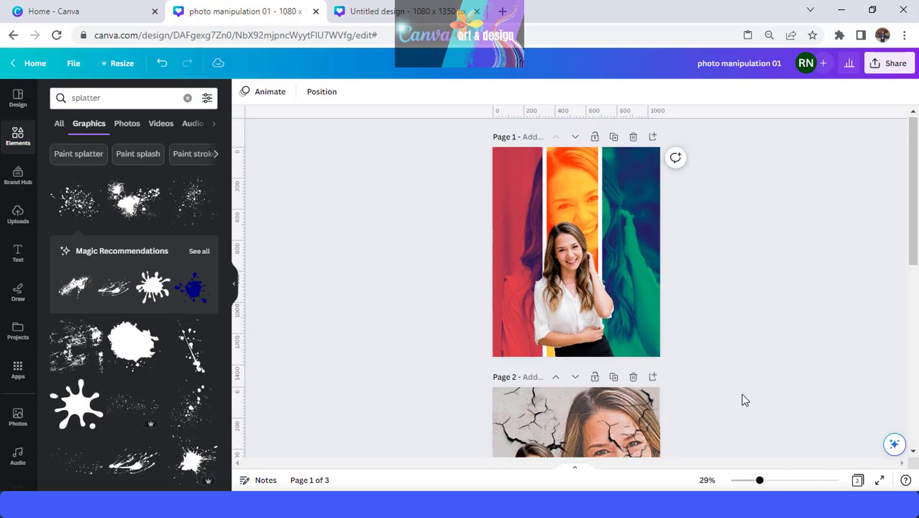
pyautogui.scroll(-6, 745, 401)
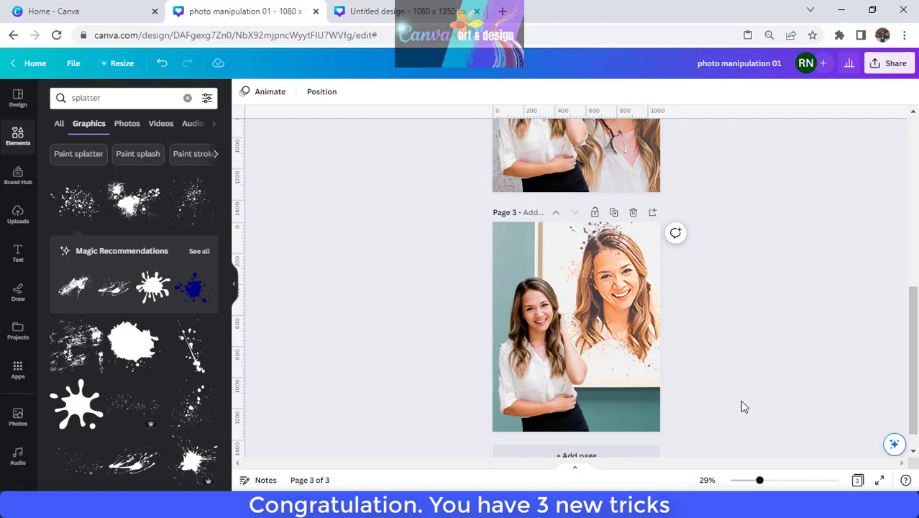
pyautogui.scroll(1, 745, 388)
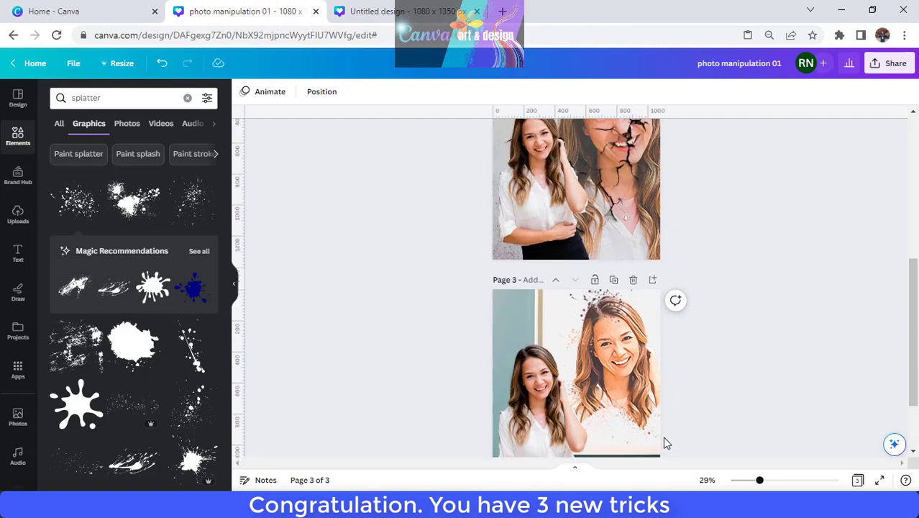